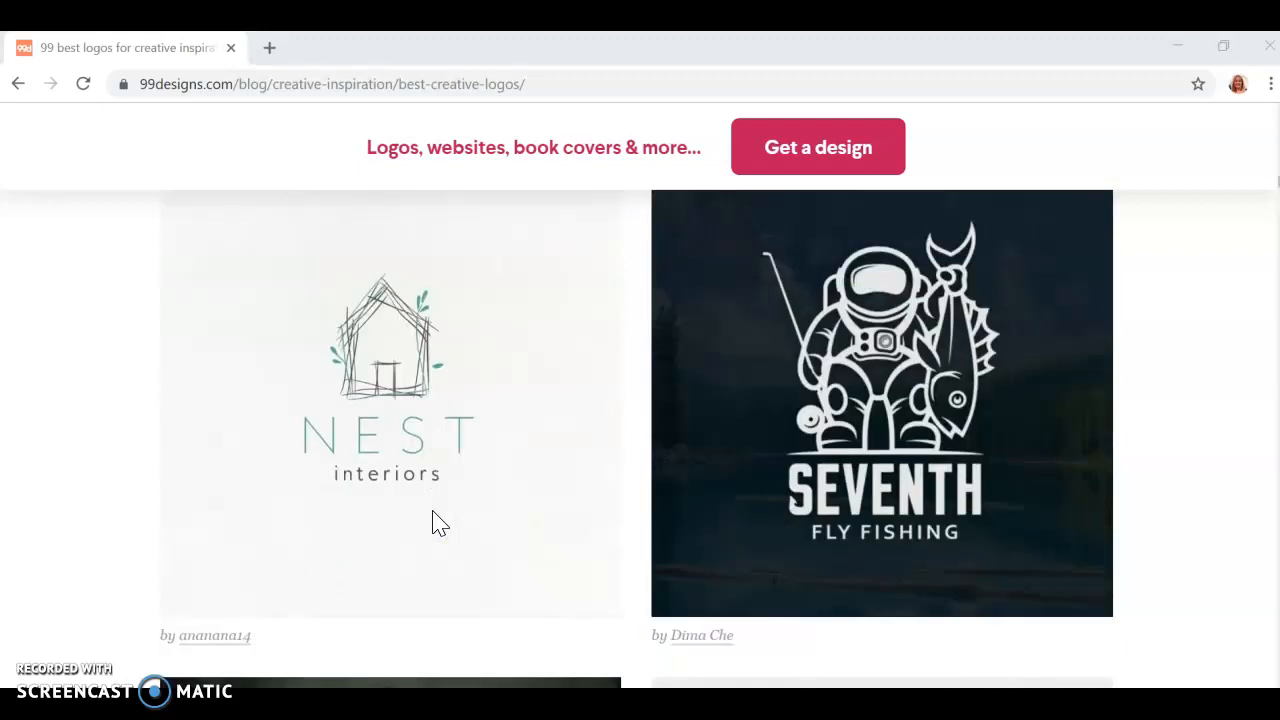
# Step: Browse the creative logo examples on the 99designs inspiration page, studying how images and lettering are combined
pyautogui.scroll(-4, 433, 512)
pyautogui.scroll(1, 433, 512)
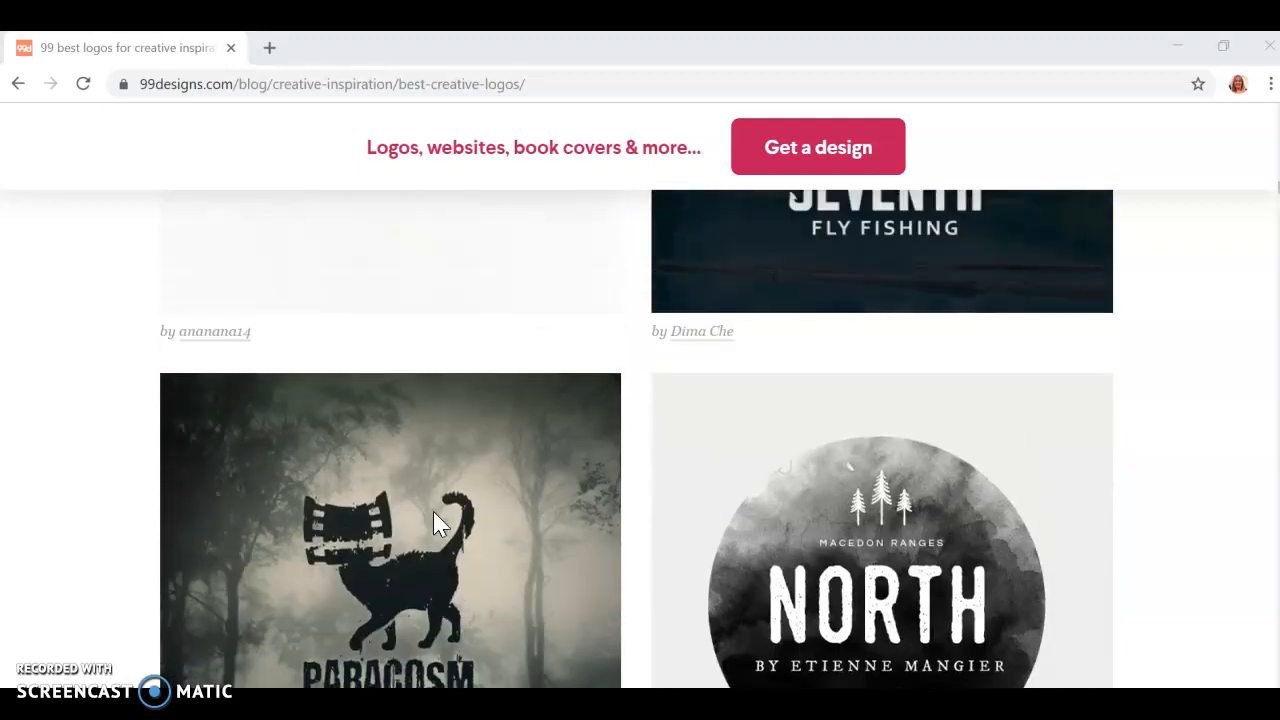
pyautogui.scroll(-2, 433, 512)
pyautogui.scroll(-5, 434, 514)
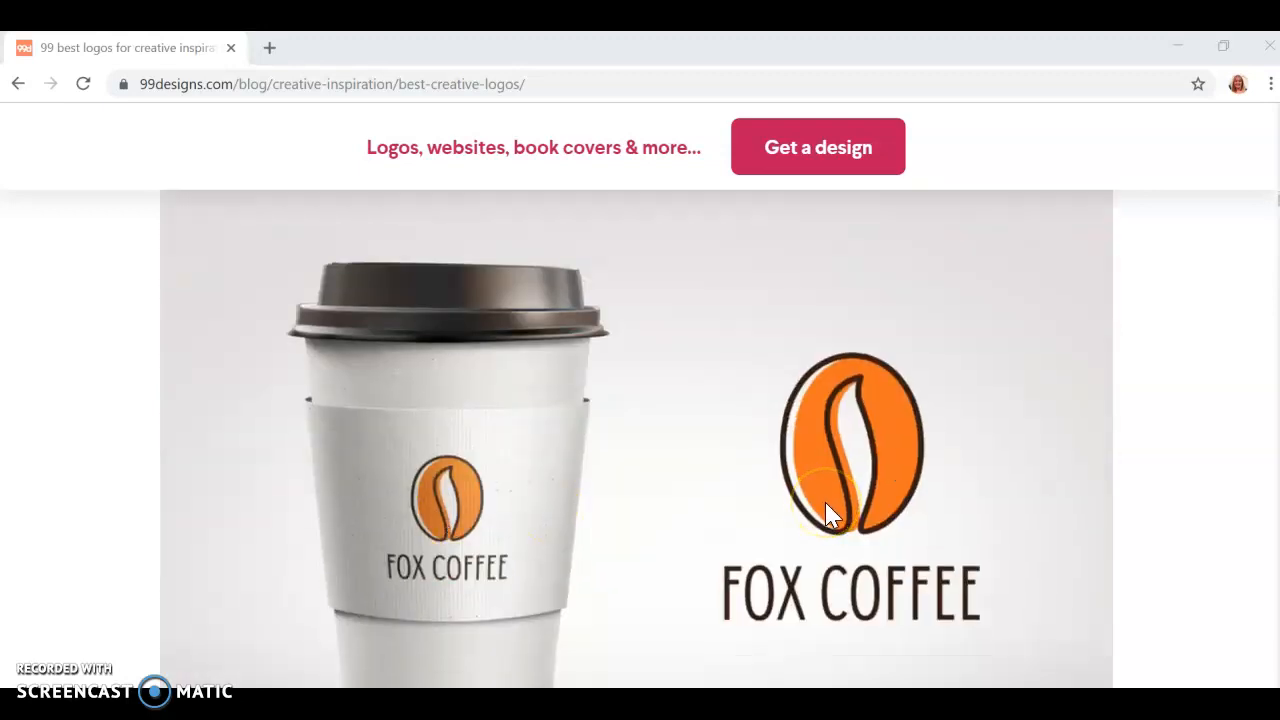
pyautogui.scroll(-6, 826, 513)
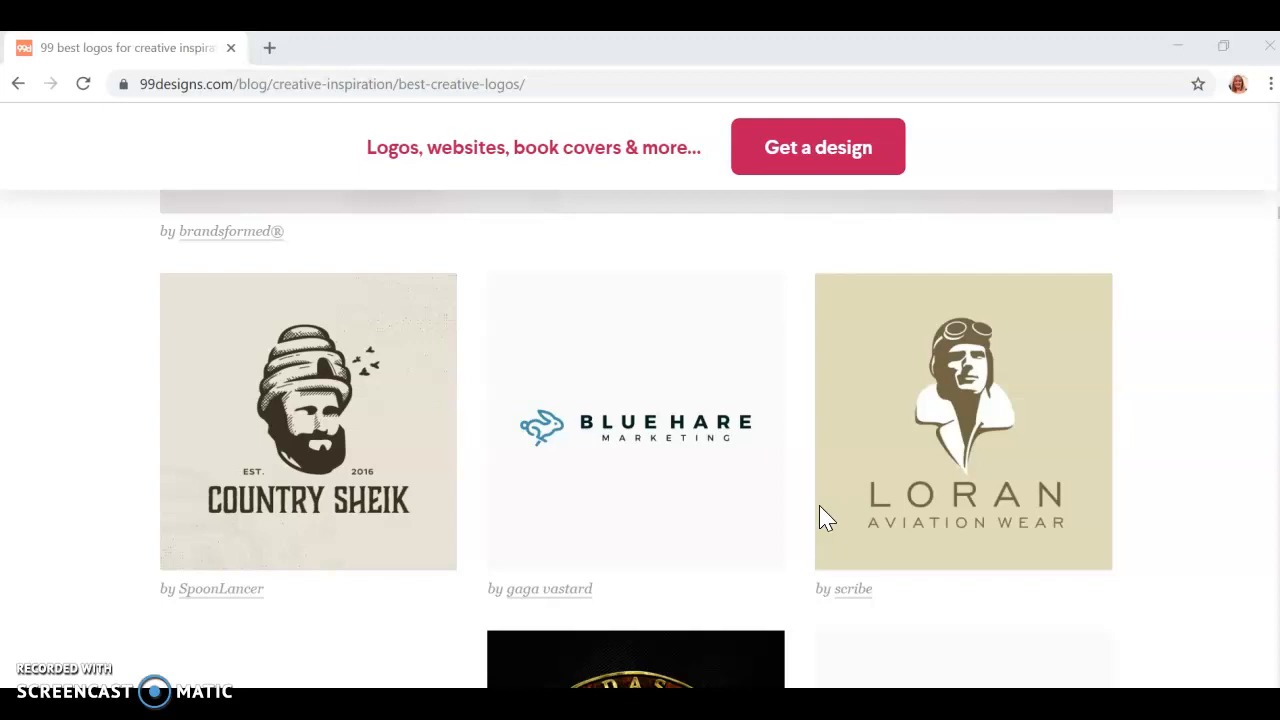
pyautogui.scroll(-4, 826, 517)
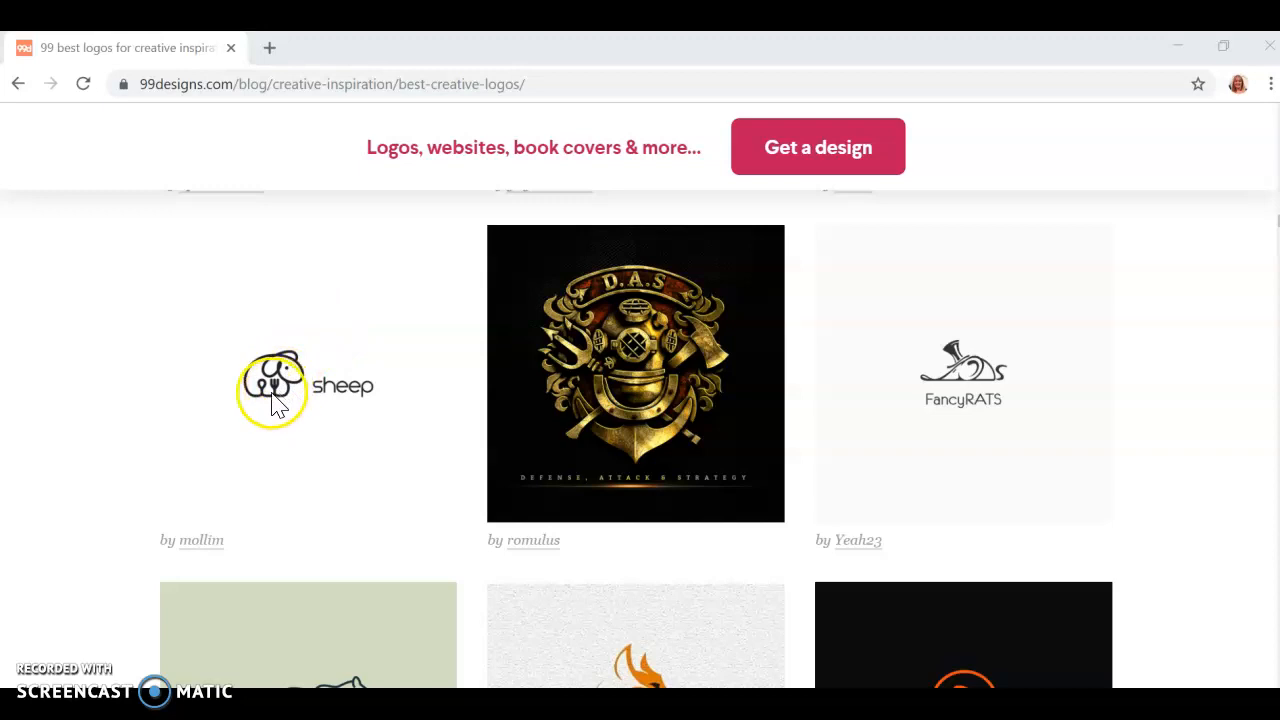
pyautogui.scroll(-3, 551, 478)
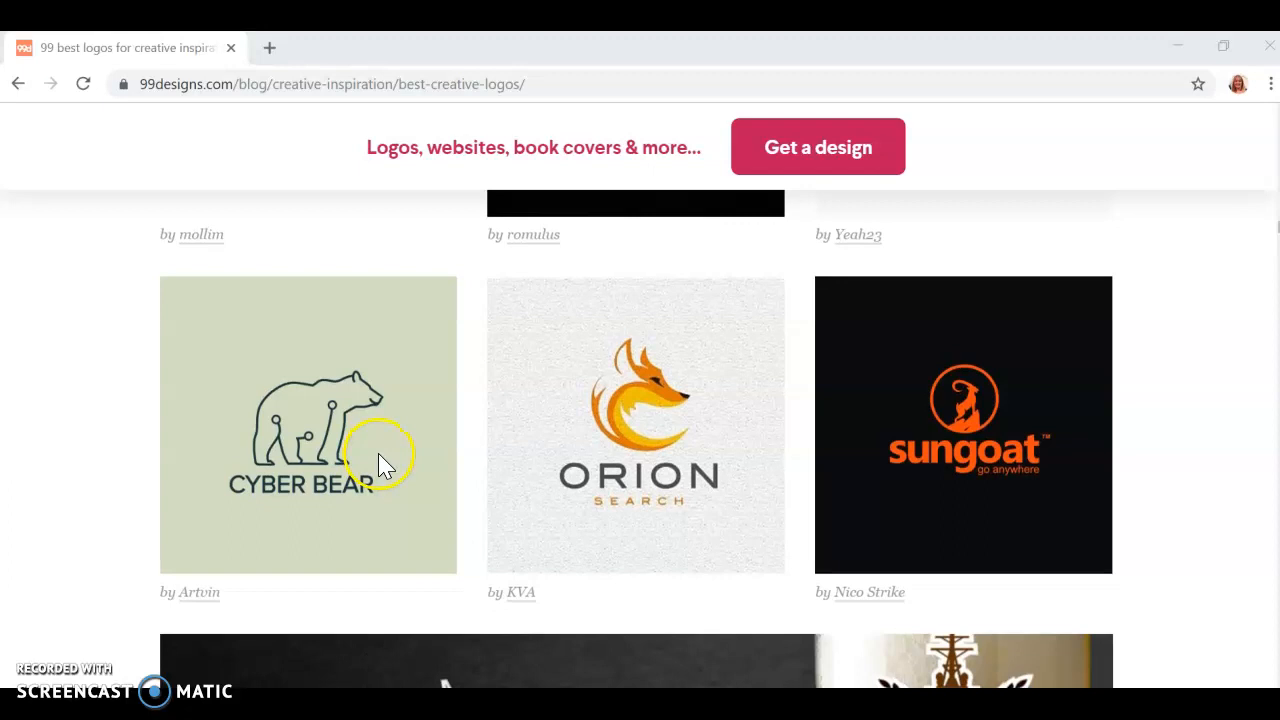
pyautogui.scroll(-5, 380, 465)
pyautogui.scroll(-5, 386, 468)
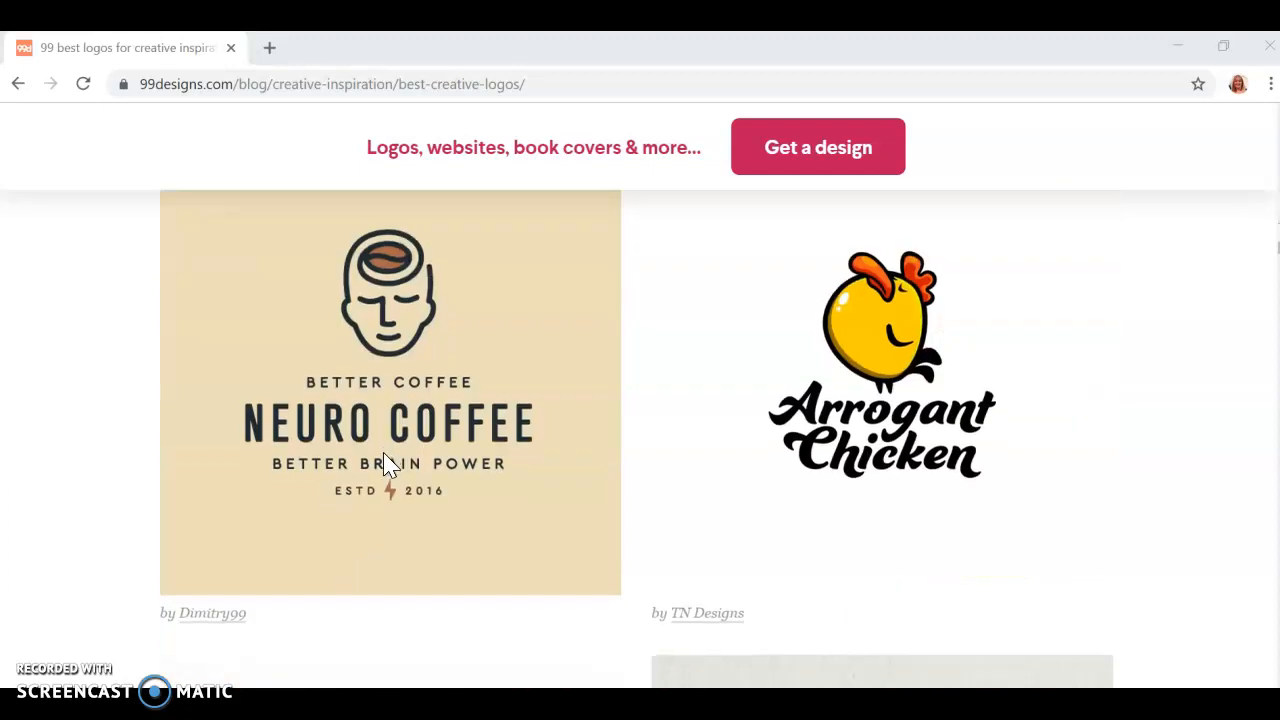
pyautogui.scroll(-4, 390, 458)
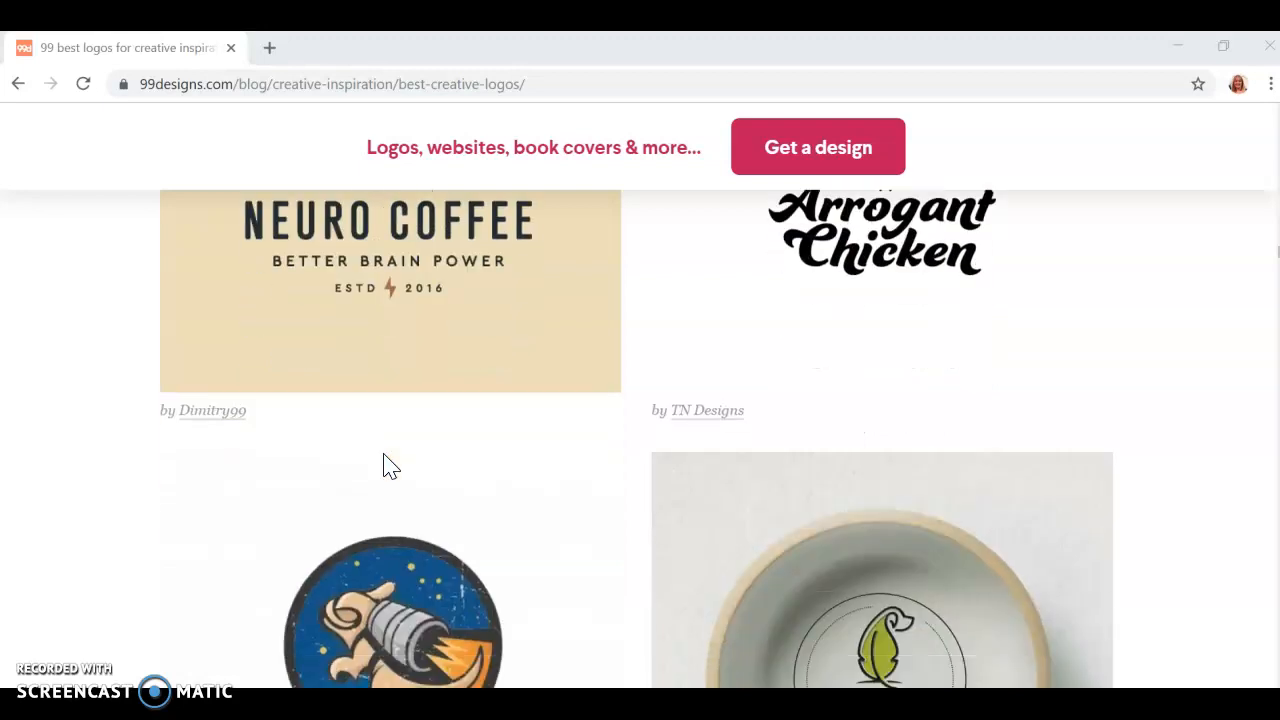
pyautogui.scroll(-5, 388, 465)
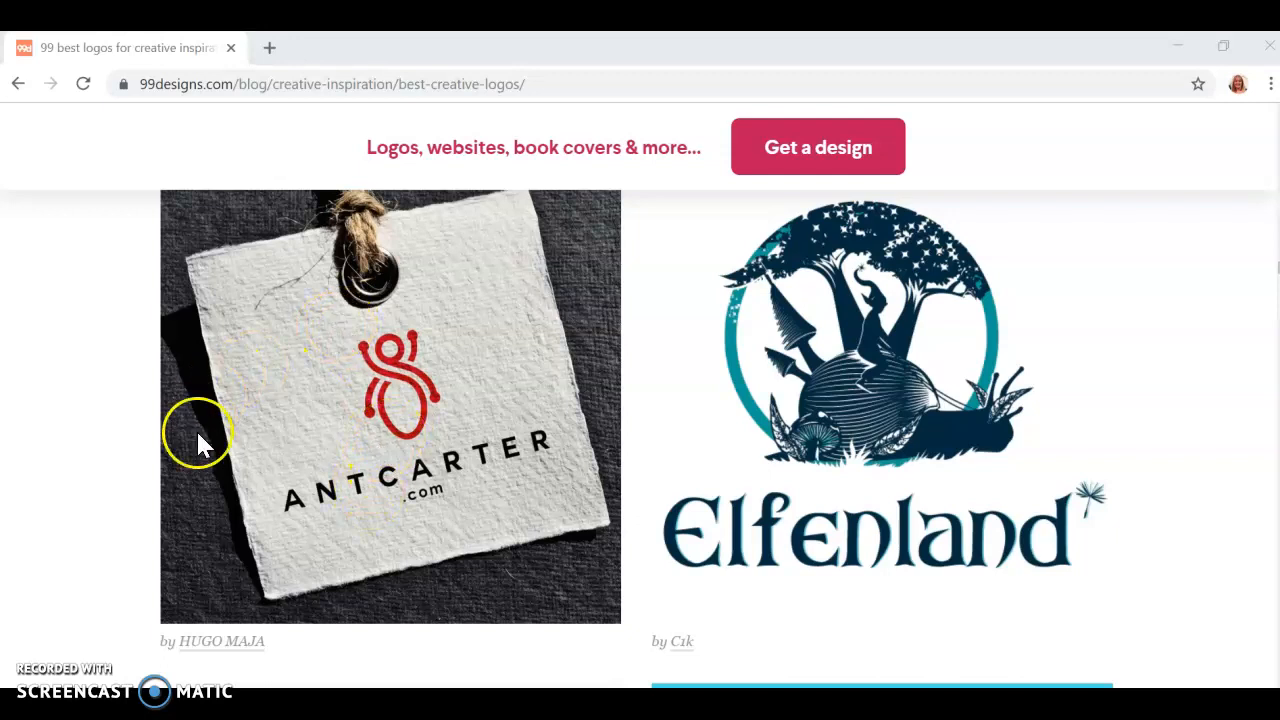
pyautogui.scroll(-4, 202, 428)
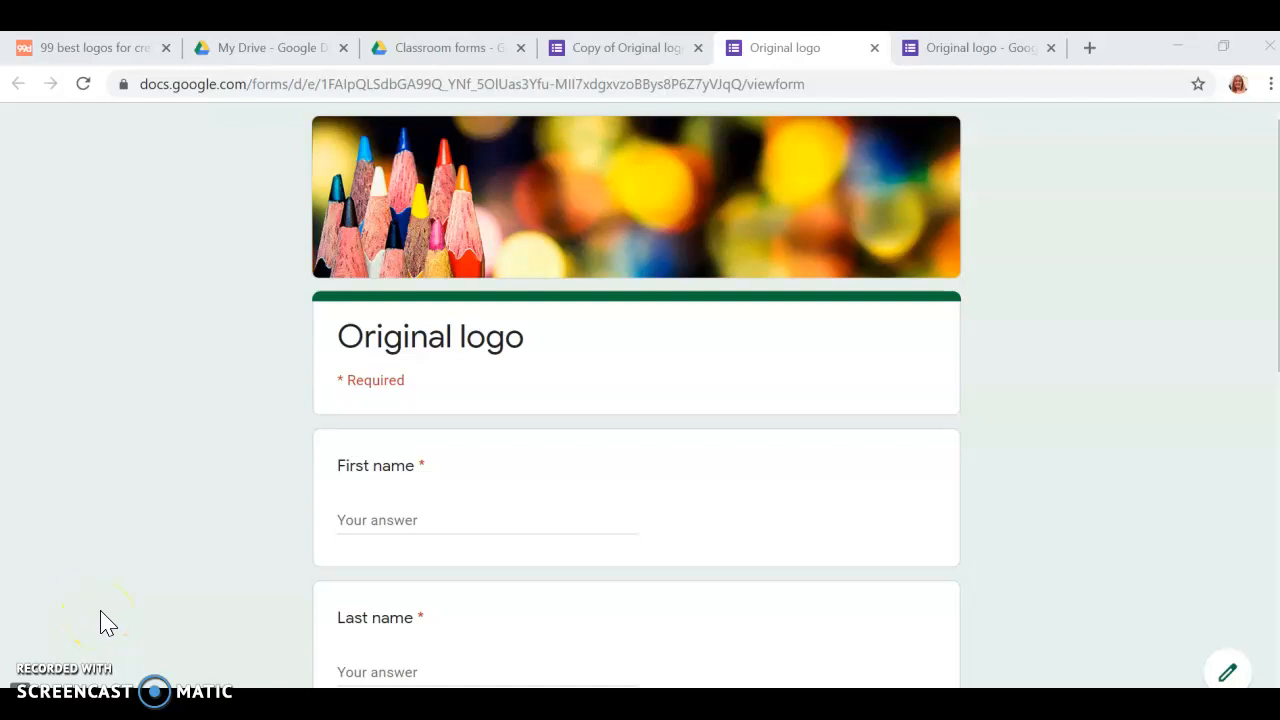
# Step: Review the questions on the Original logo form, including business name, featured colors and kind of images
pyautogui.scroll(-5, 120, 605)
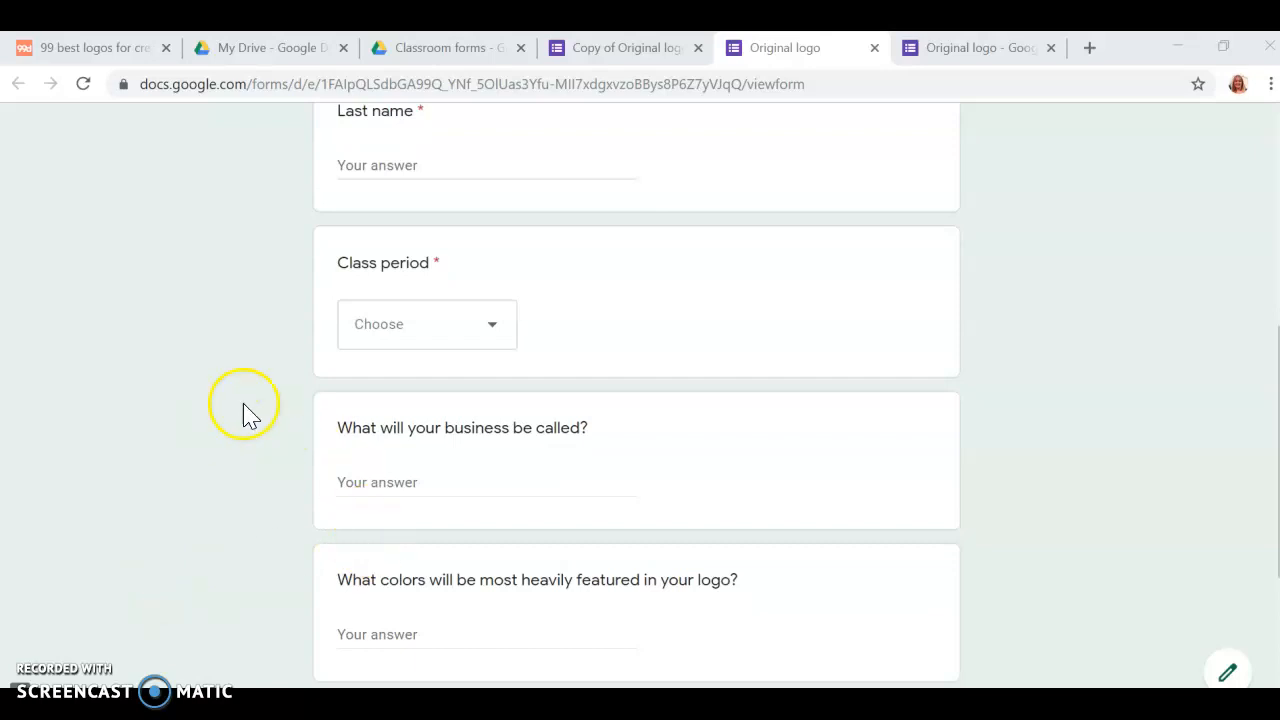
pyautogui.click(412, 478)
pyautogui.scroll(-3, 568, 478)
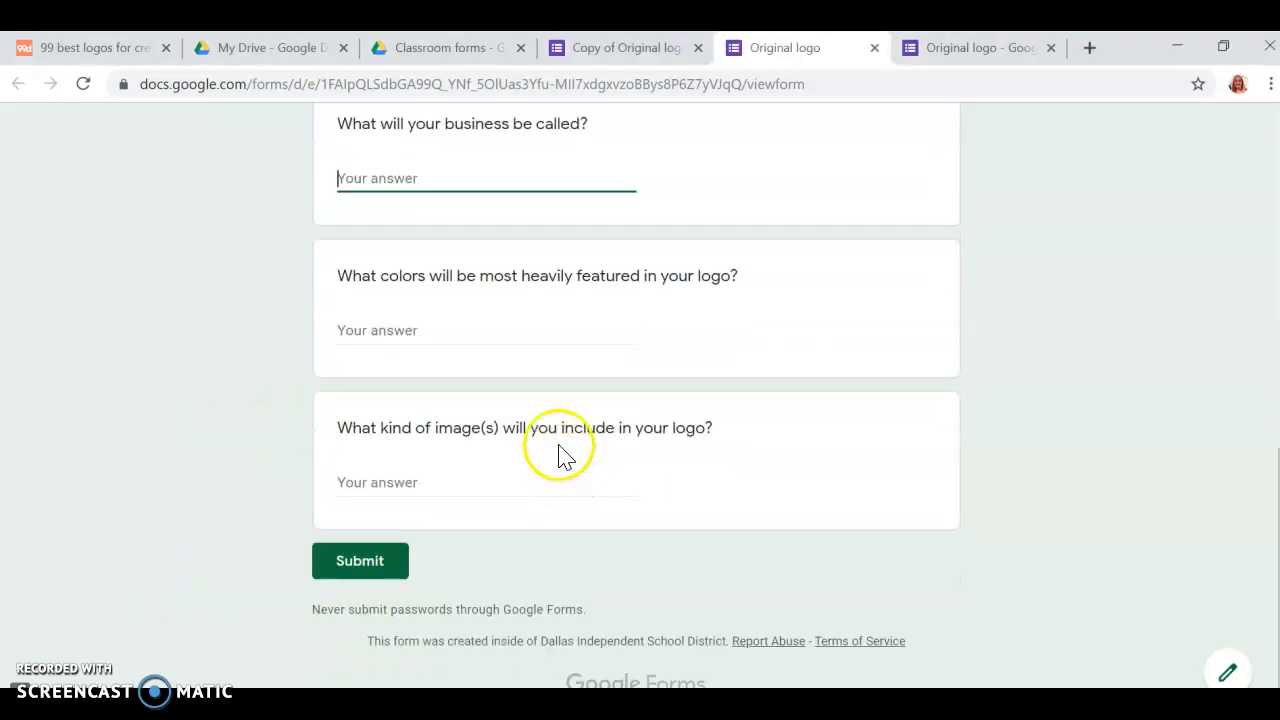
pyautogui.click(430, 334)
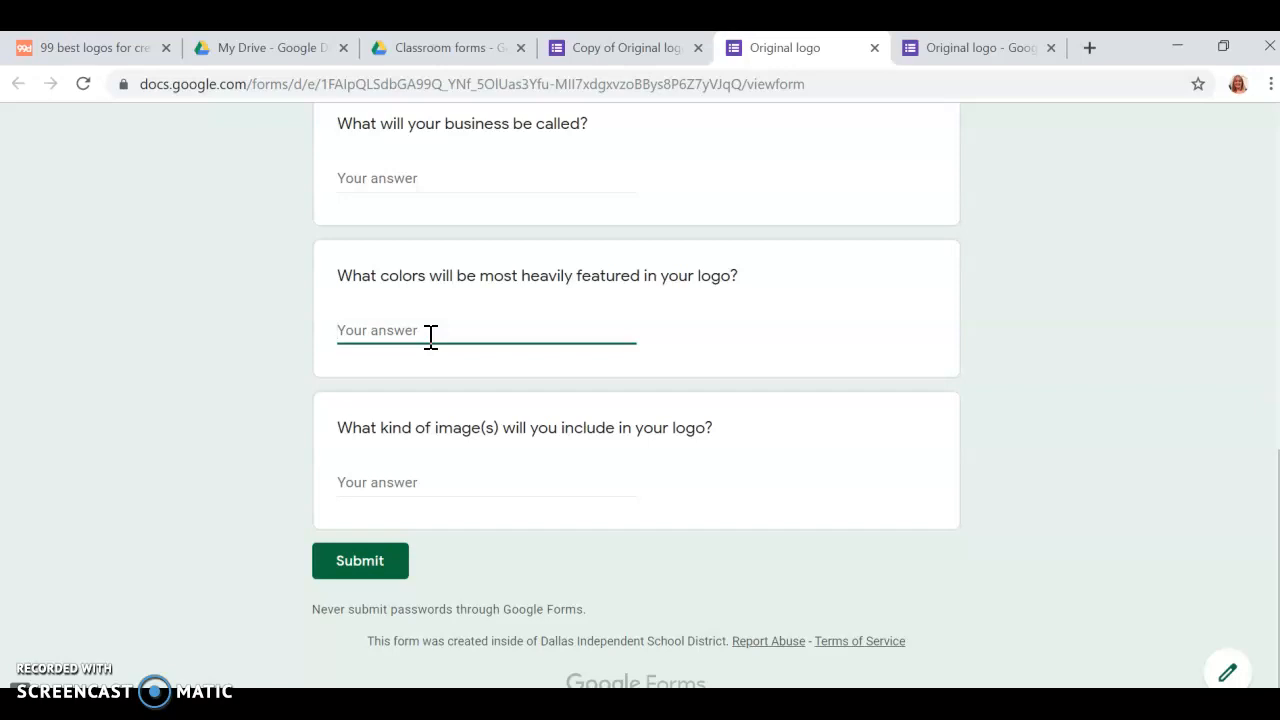
pyautogui.click(406, 482)
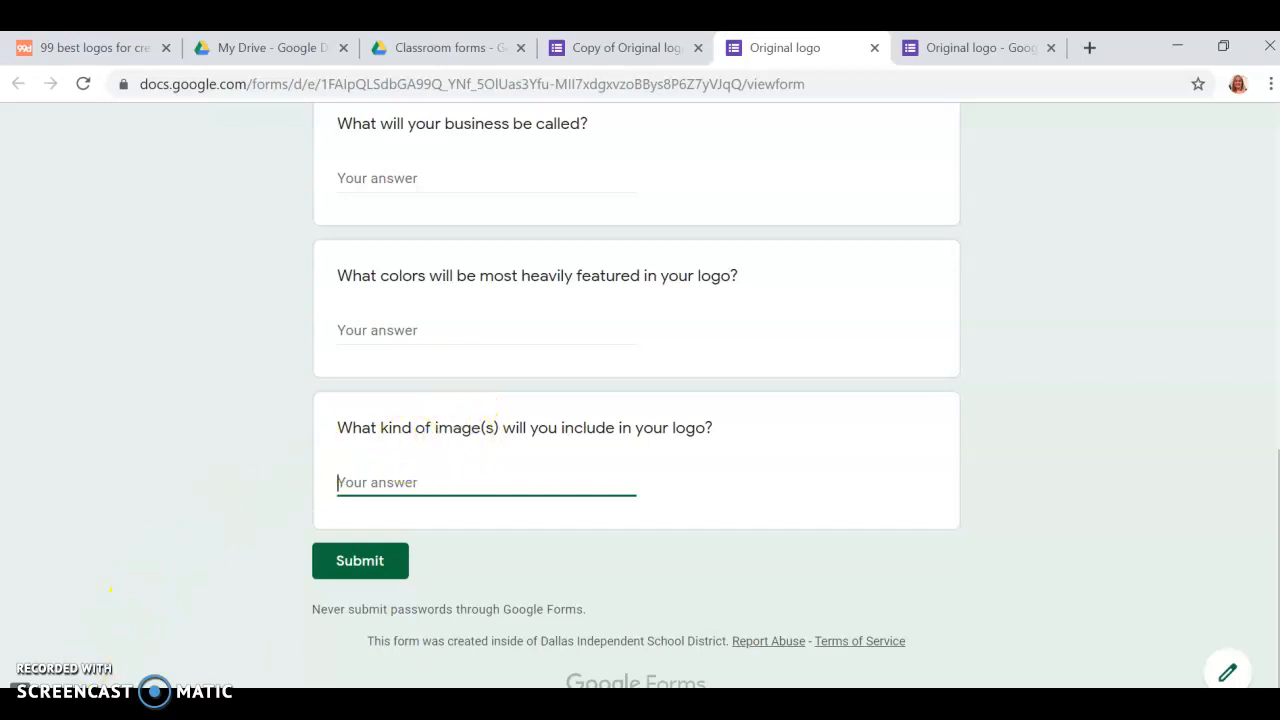
pyautogui.click(909, 477)
pyautogui.scroll(10, 906, 409)
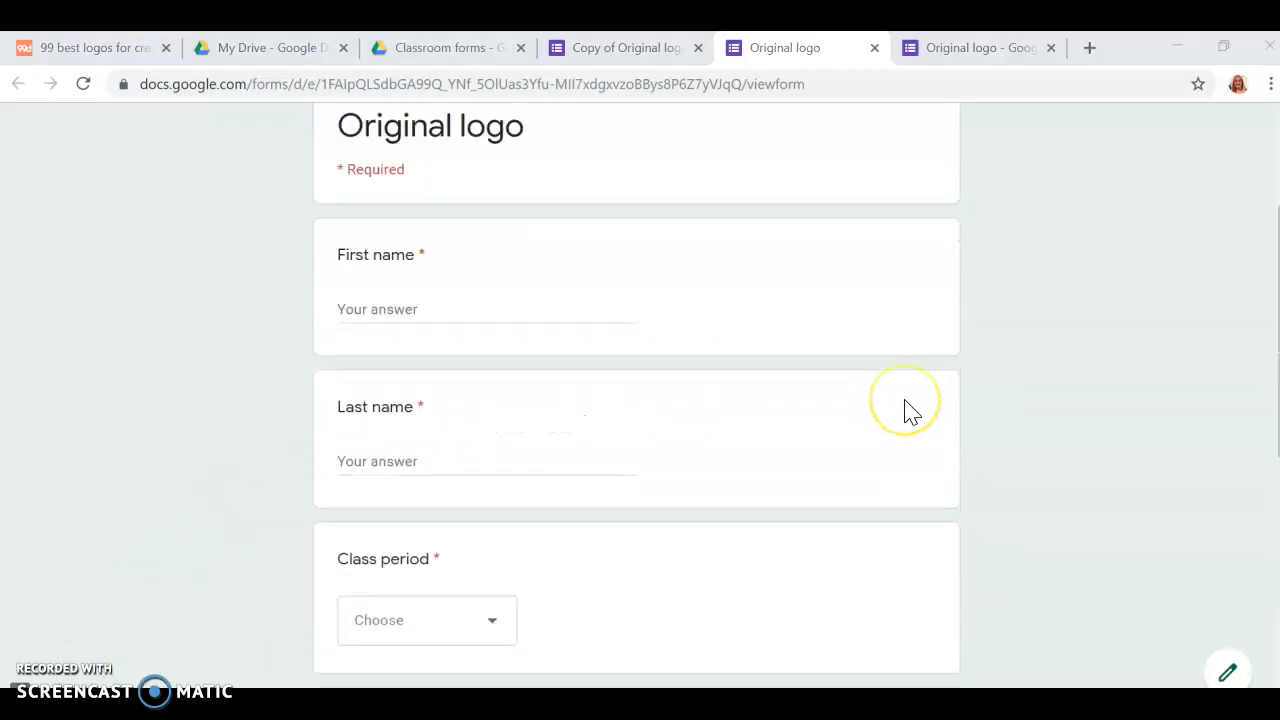
# Step: Switch to Adobe Illustrator's blank Untitled-1 document, pick the Pen tool briefly, and activate the horizontal Type Tool
pyautogui.click(887, 620)
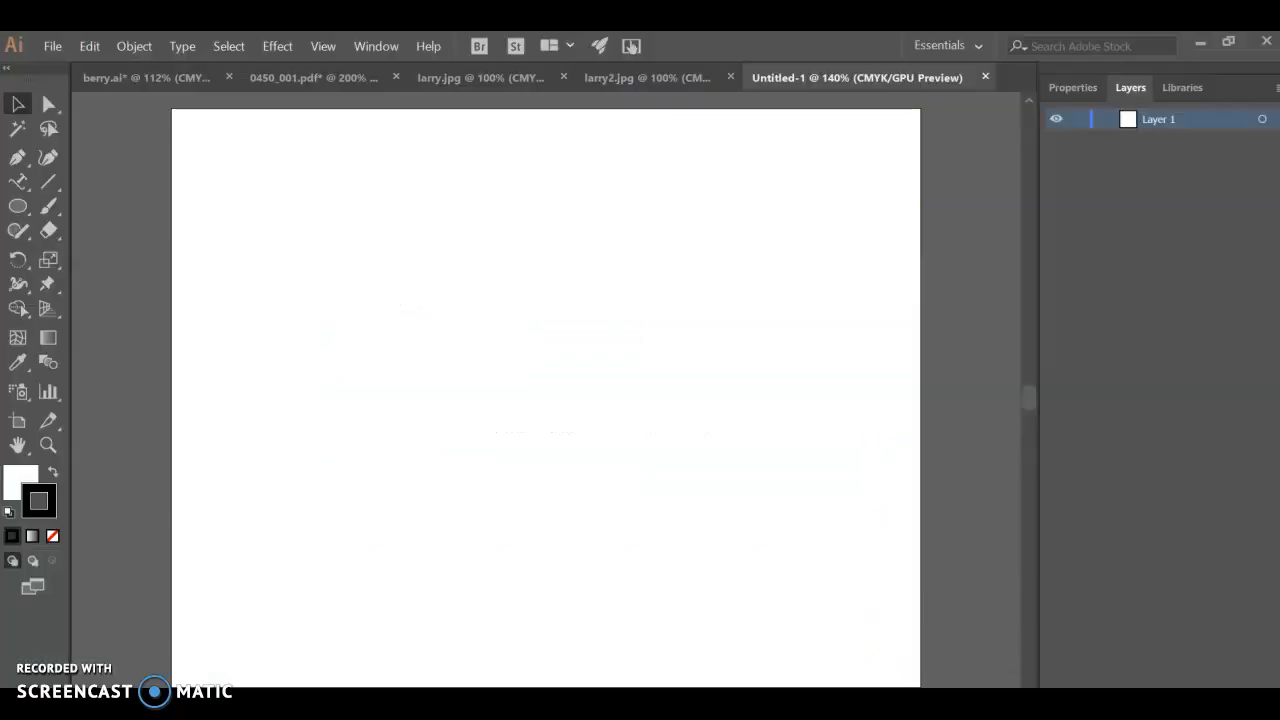
pyautogui.click(100, 110)
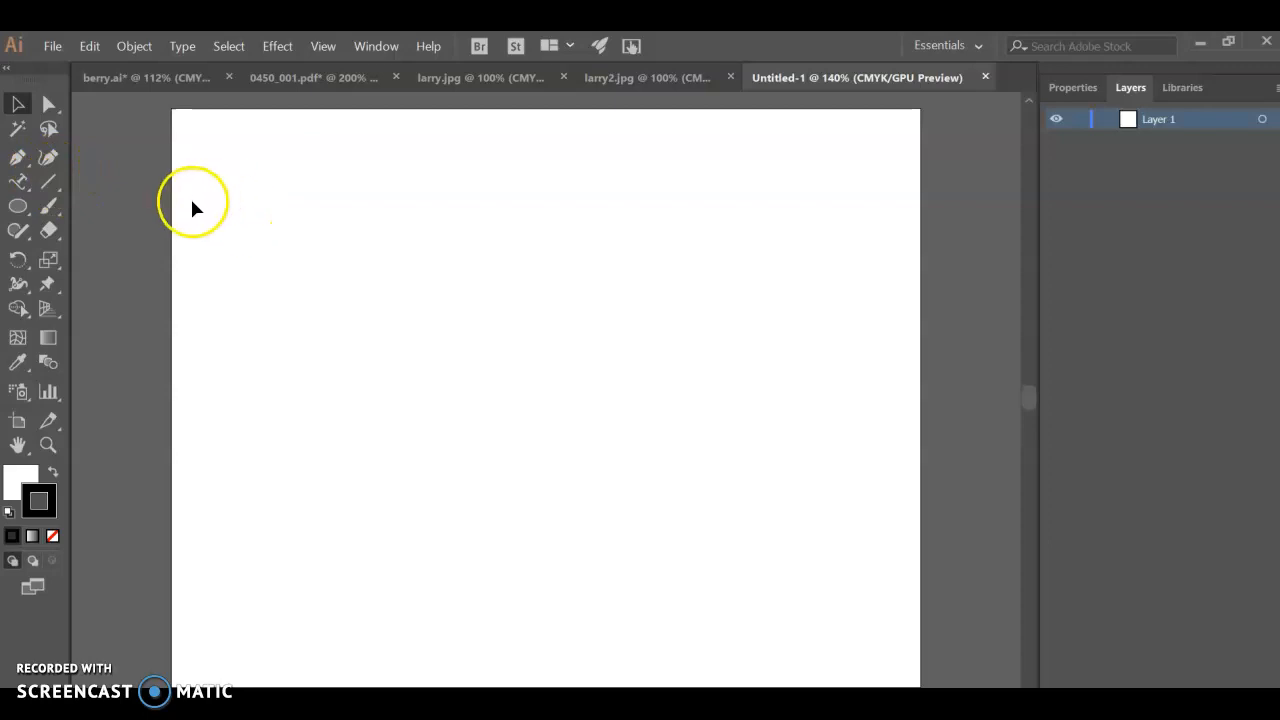
pyautogui.click(17, 158)
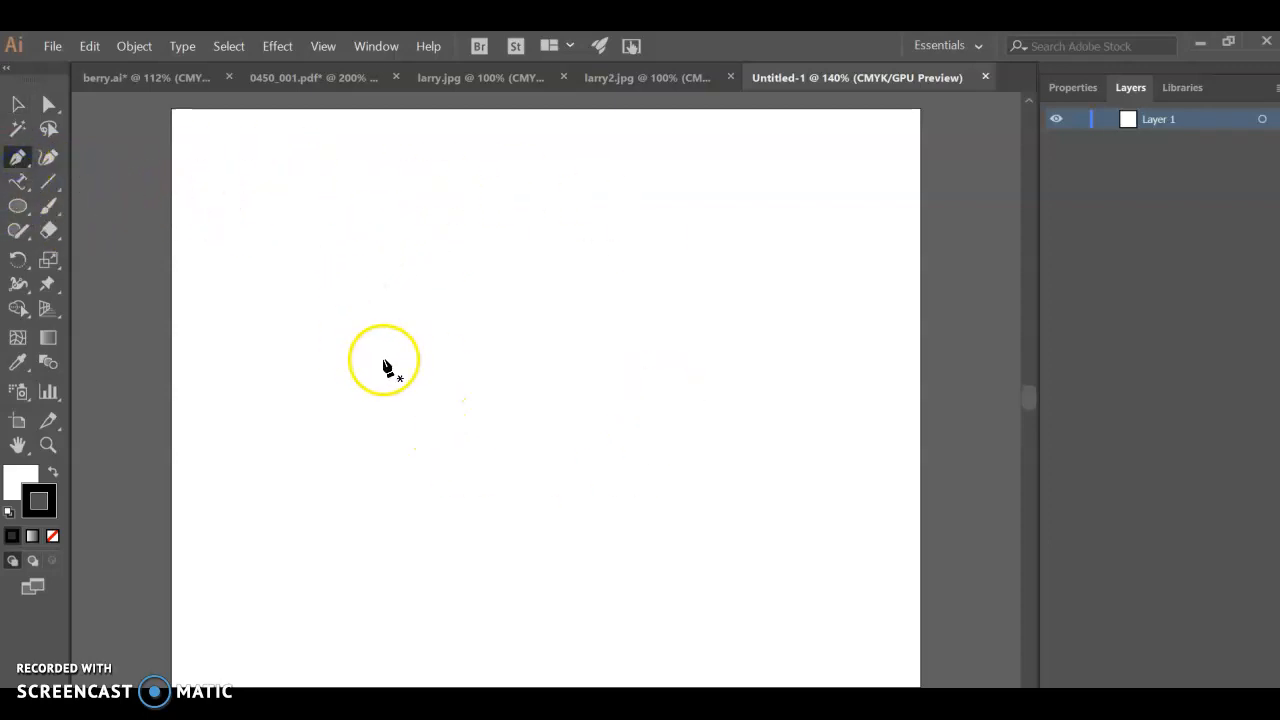
pyautogui.click(29, 184)
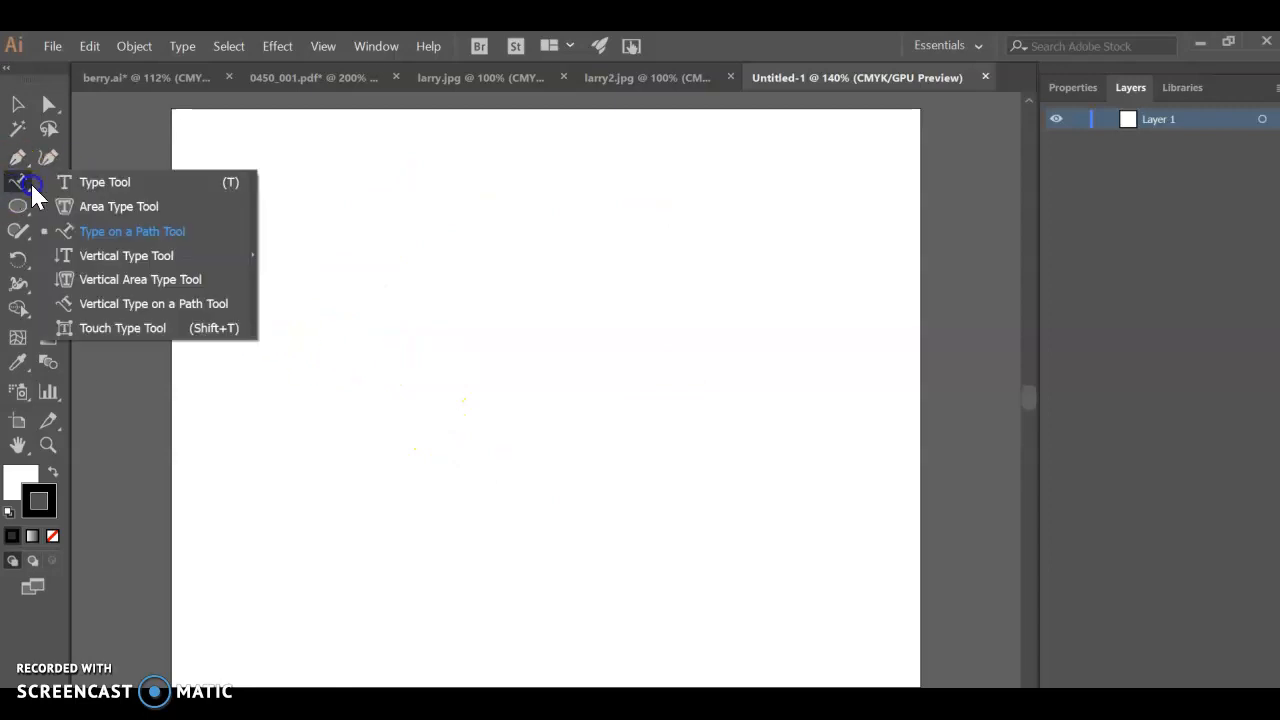
pyautogui.click(88, 182)
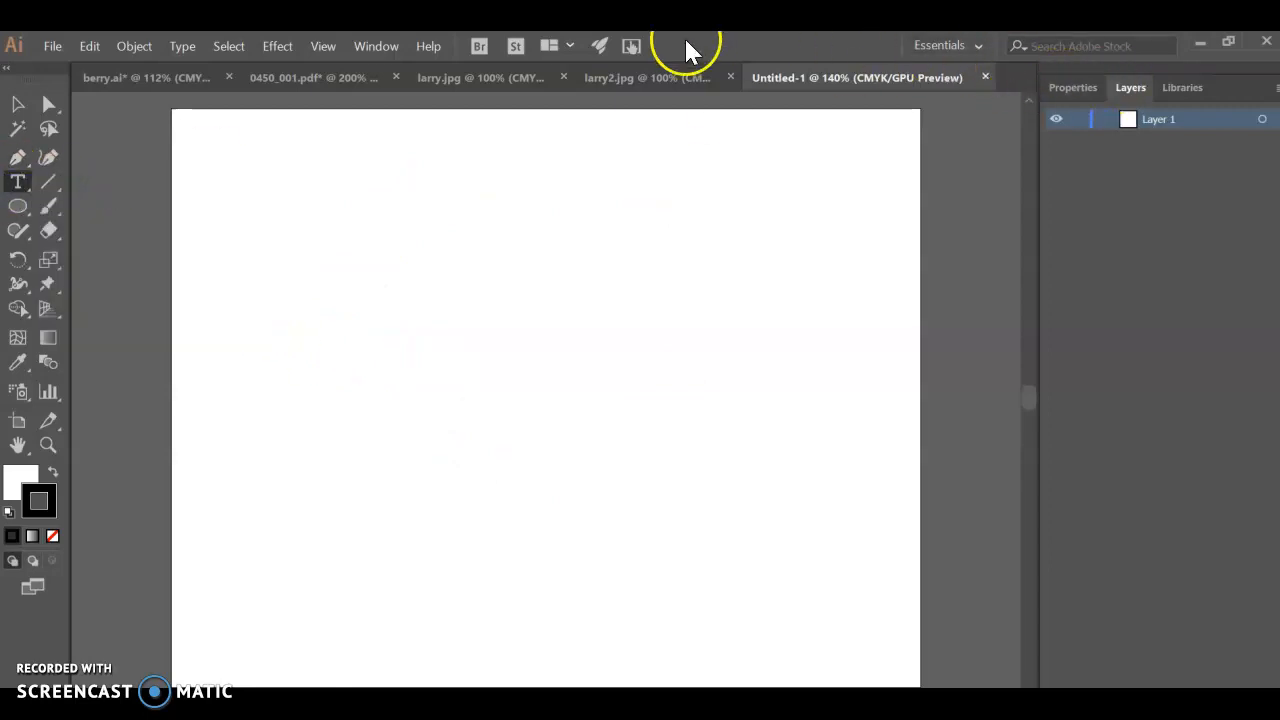
# Step: Show the Character settings, place them over the artboard's upper corner, and browse the available fonts
pyautogui.click(390, 56)
pyautogui.moveTo(468, 530)
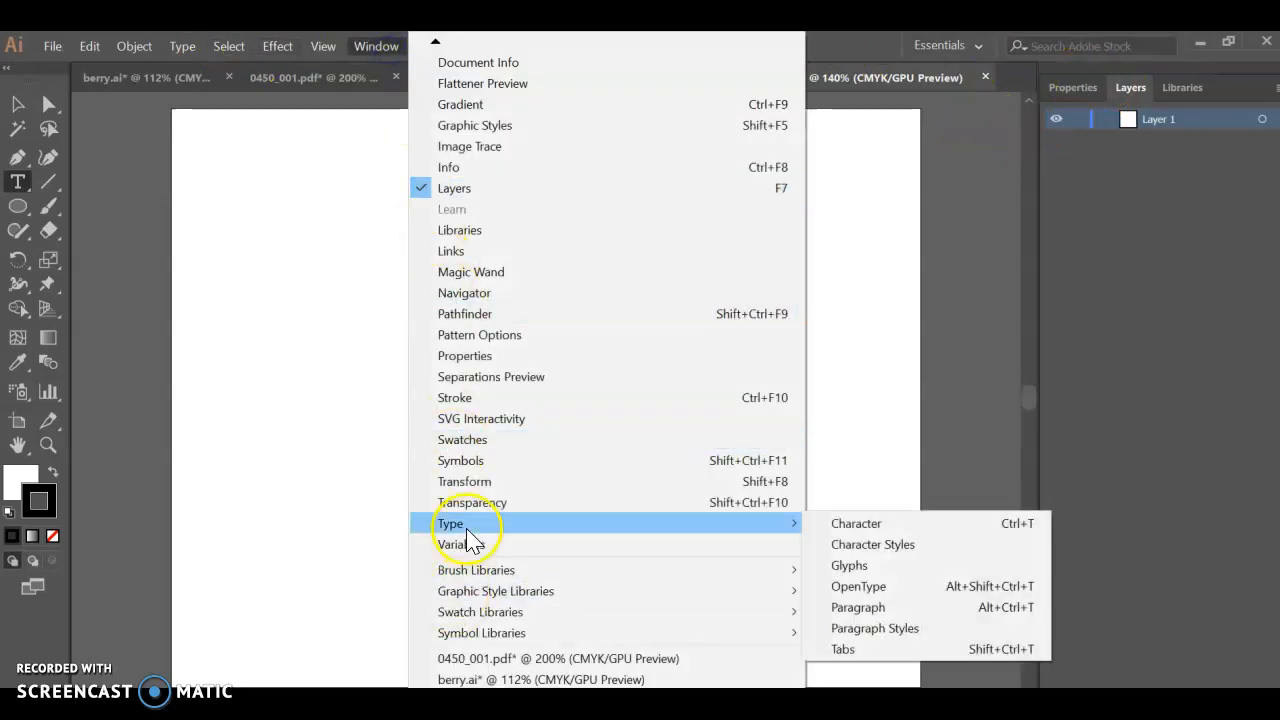
pyautogui.click(940, 527)
pyautogui.moveTo(743, 166); pyautogui.dragTo(855, 160)
pyautogui.click(866, 210)
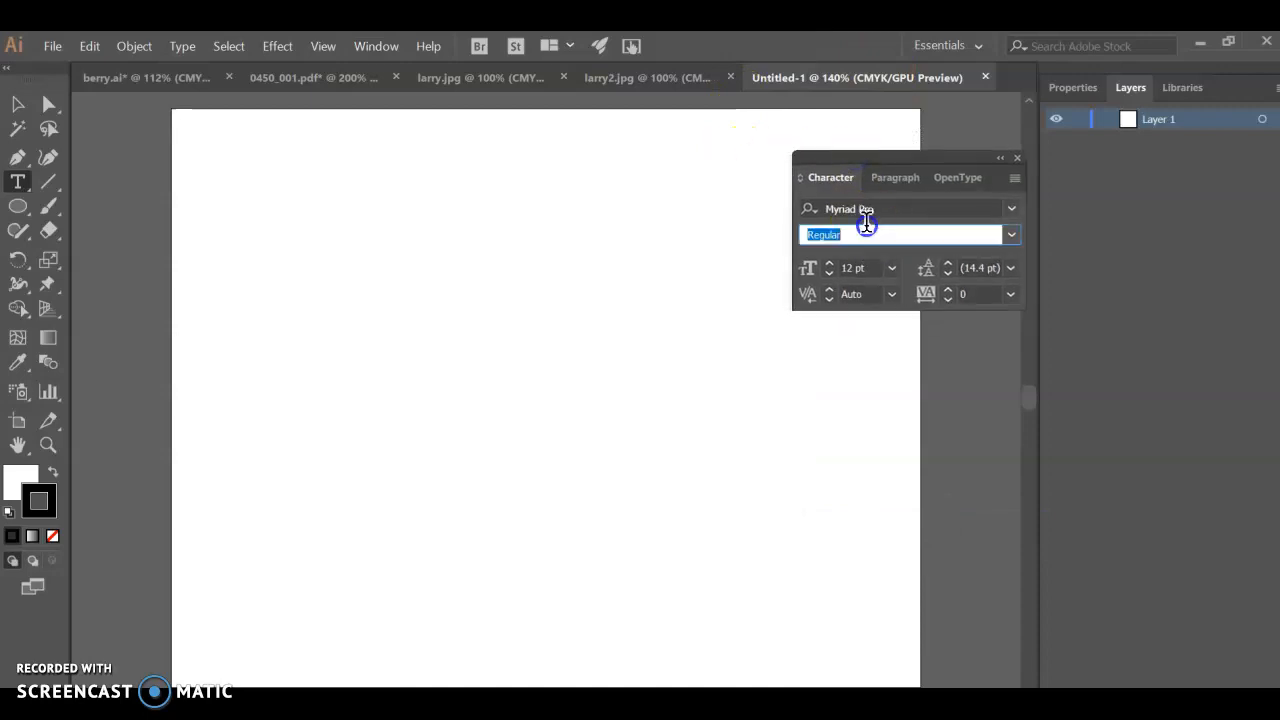
pyautogui.click(1011, 209)
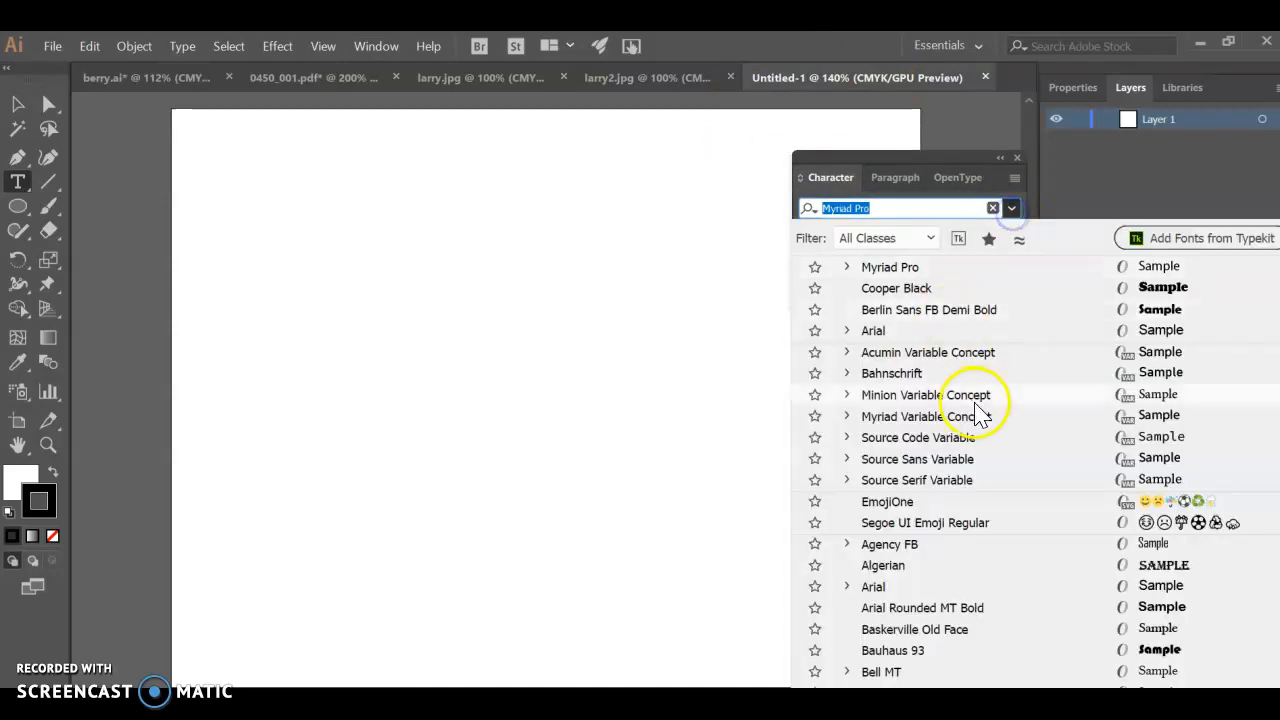
pyautogui.scroll(-13, 975, 415)
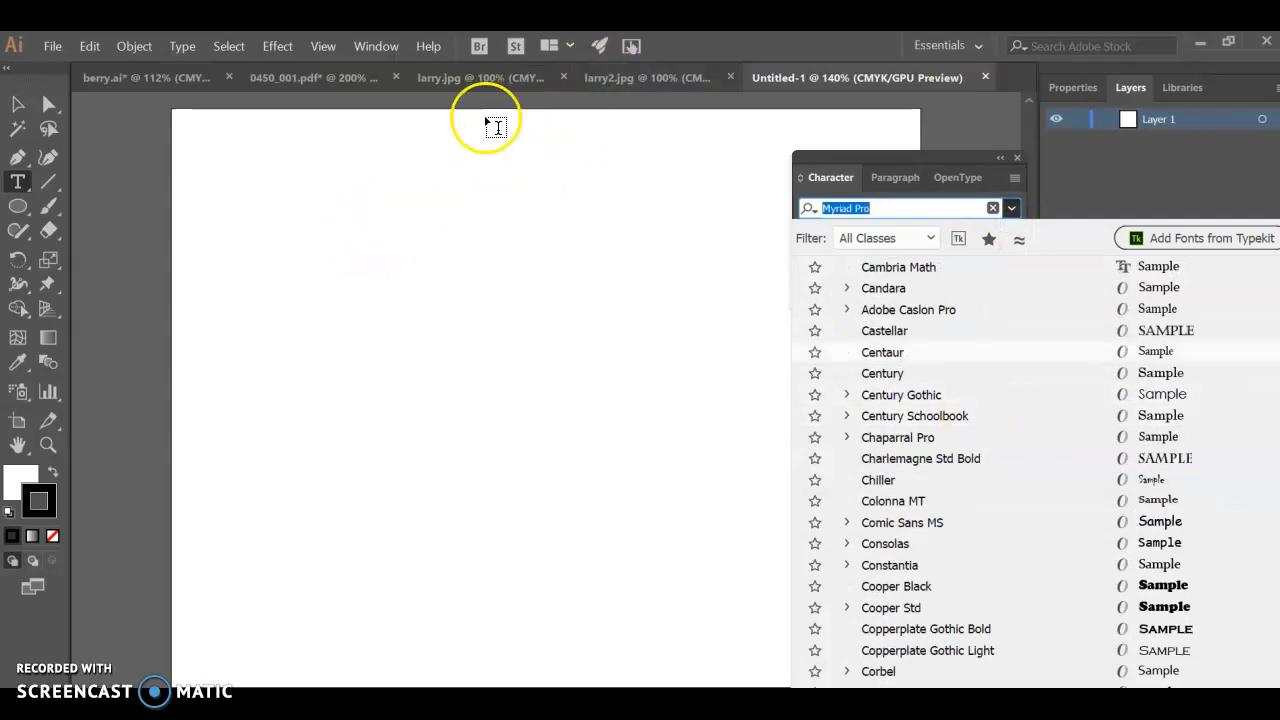
# Step: Examine the scanned pencil sketch in 0450_001.pdf, looking closely at the longhorn character's face and line quality
pyautogui.click(288, 77)
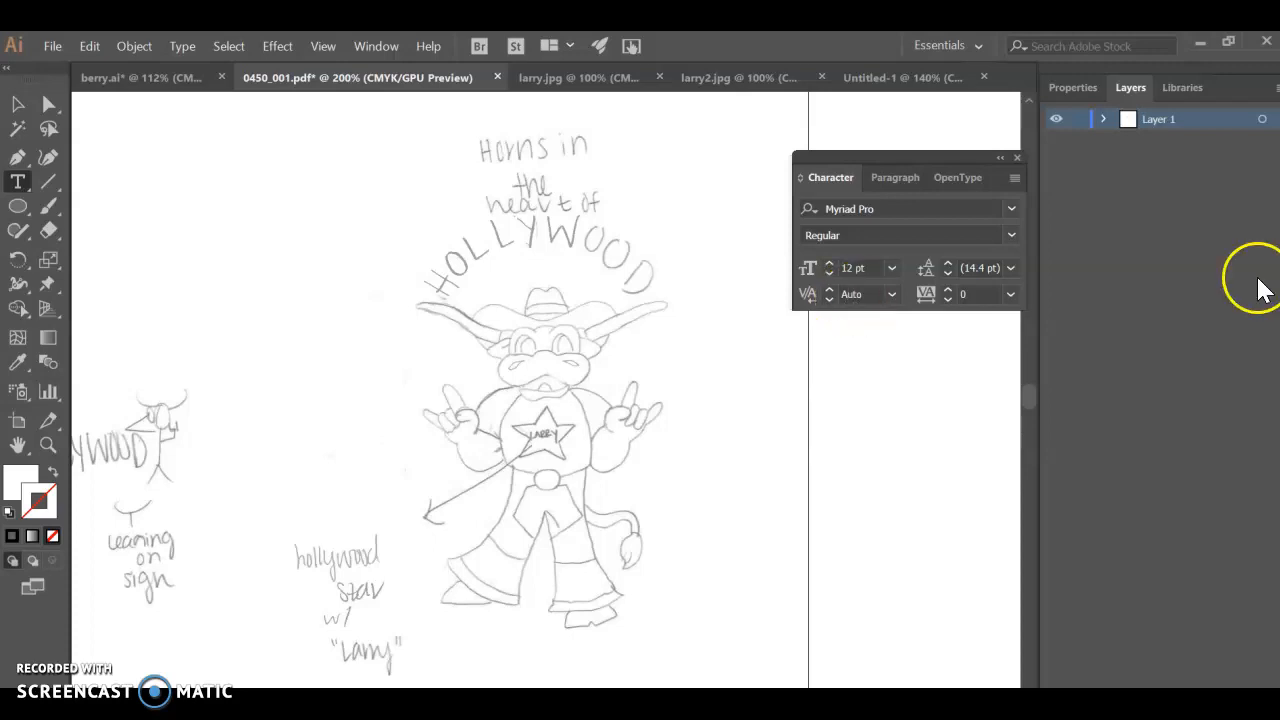
pyautogui.scroll(4, 1106, 88)
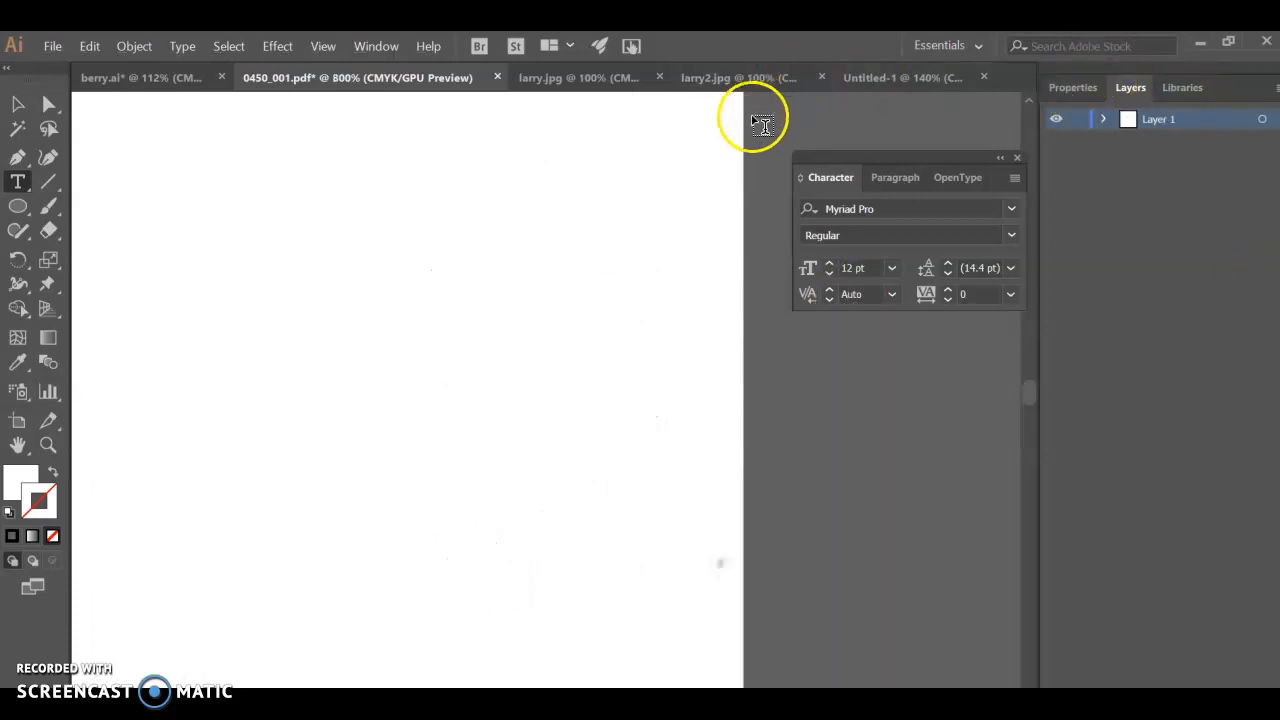
pyautogui.scroll(-4, 571, 234)
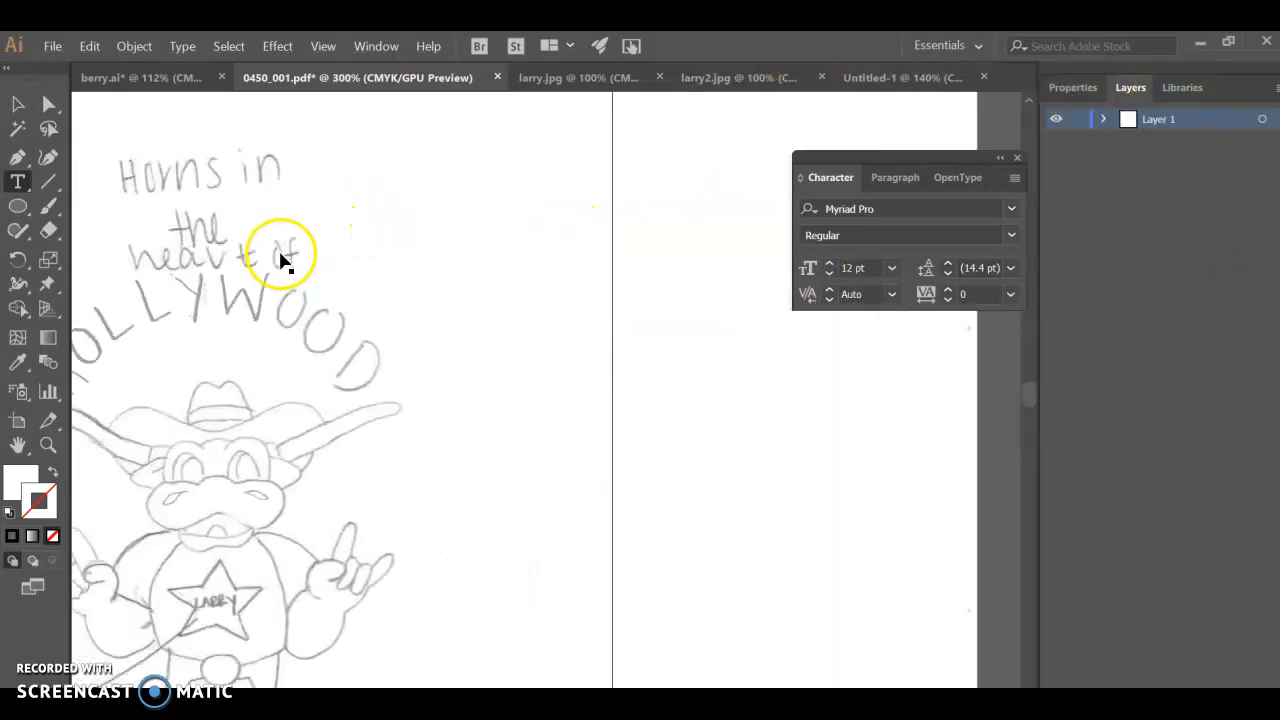
pyautogui.scroll(-1, 277, 286)
pyautogui.scroll(3, 345, 515)
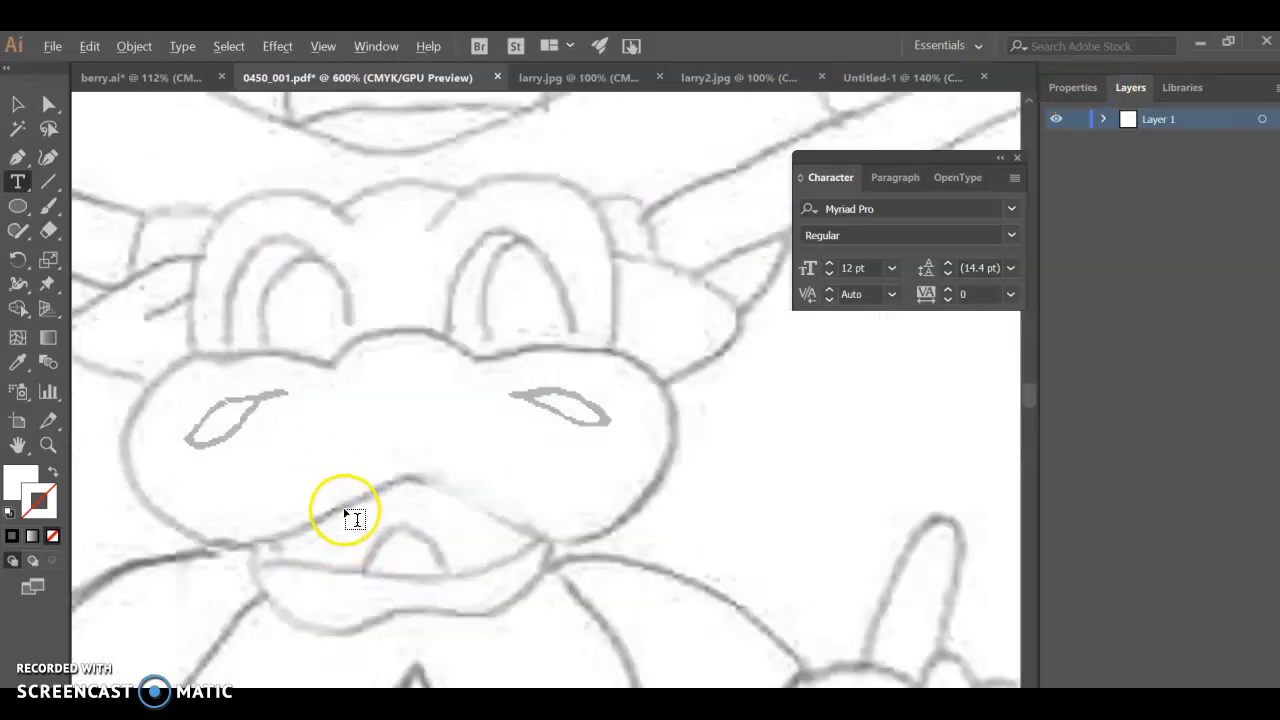
pyautogui.scroll(6, 345, 515)
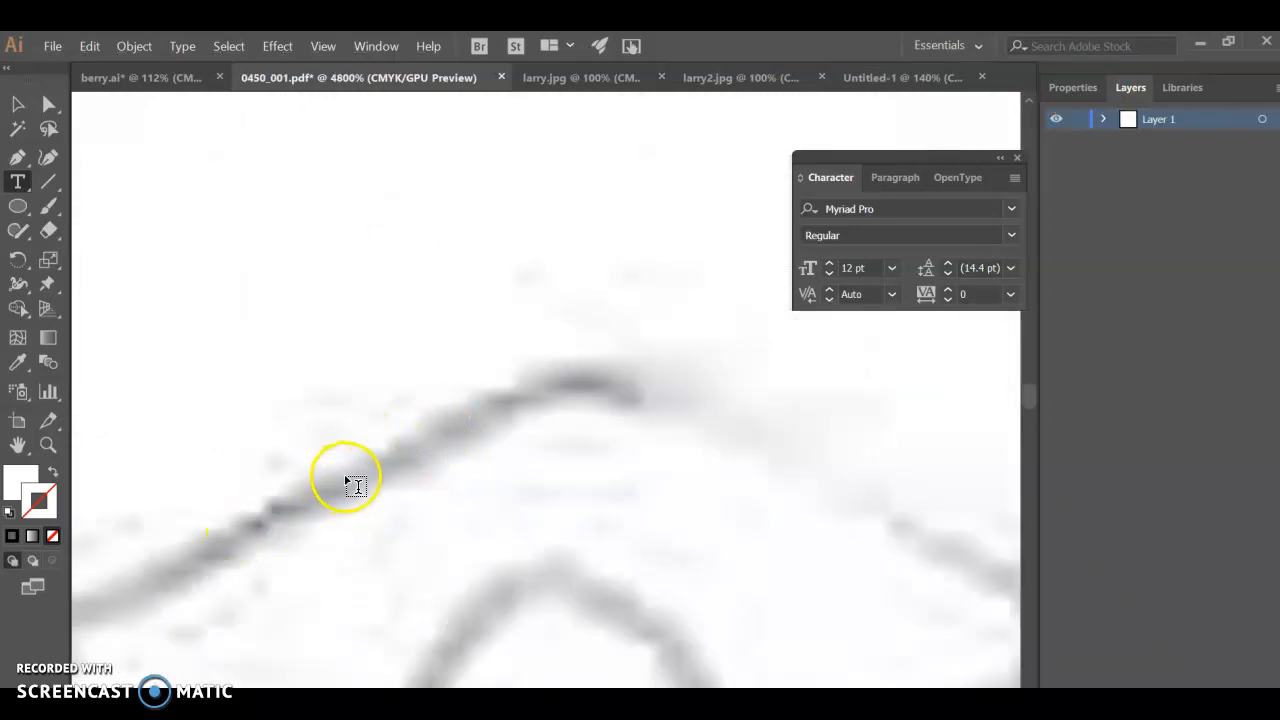
pyautogui.scroll(-6, 357, 485)
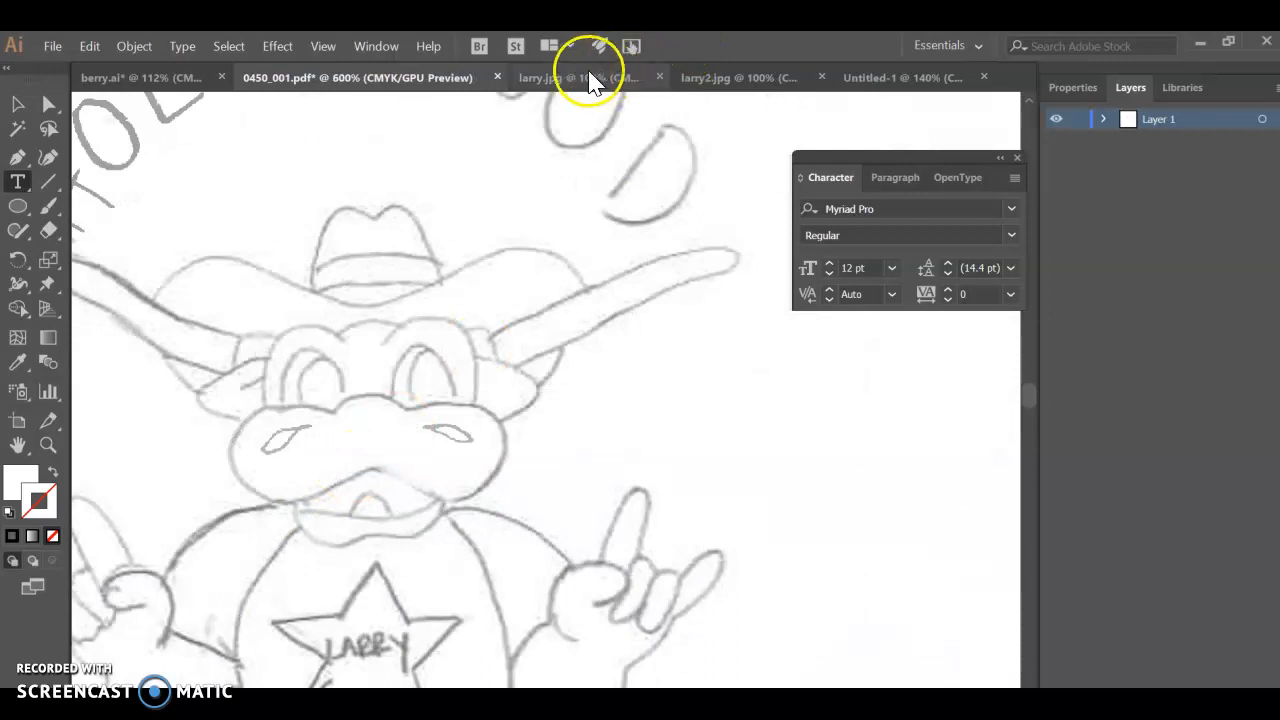
# Step: Compare the outlined logo in larry.jpg with the colored version in larry2.jpg, inspecting the lettering above the hat
pyautogui.click(583, 86)
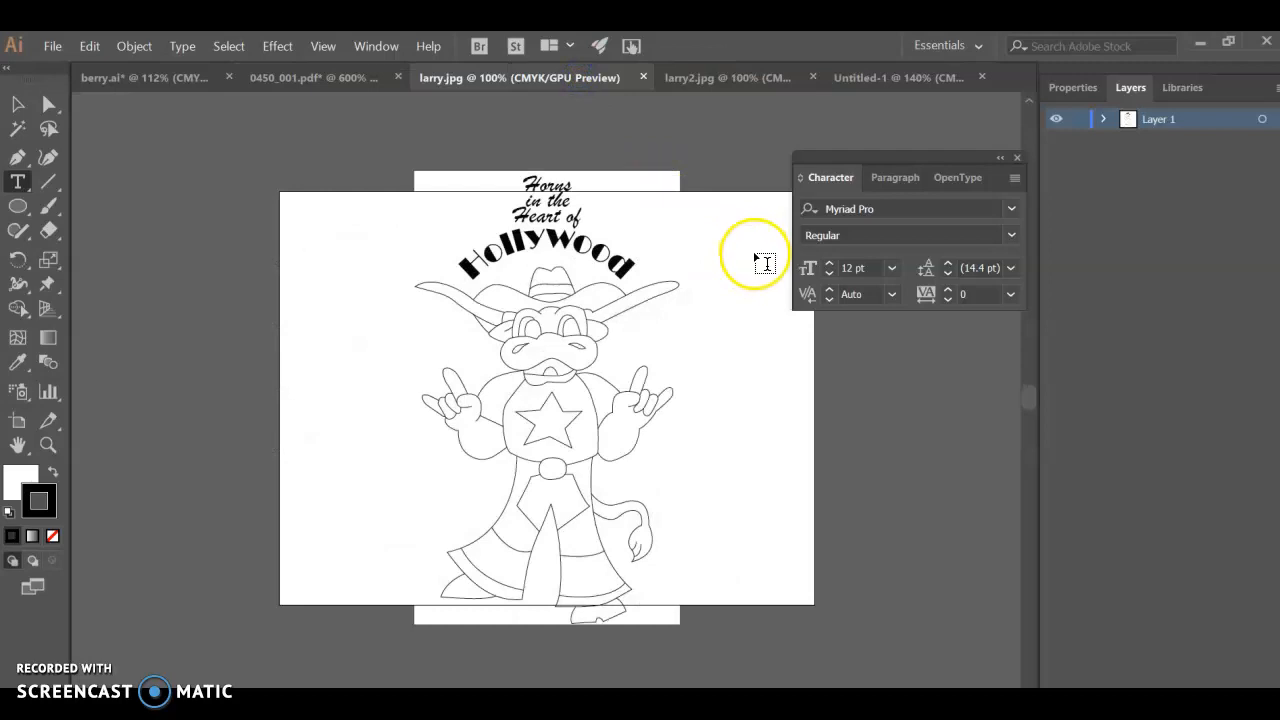
pyautogui.click(748, 77)
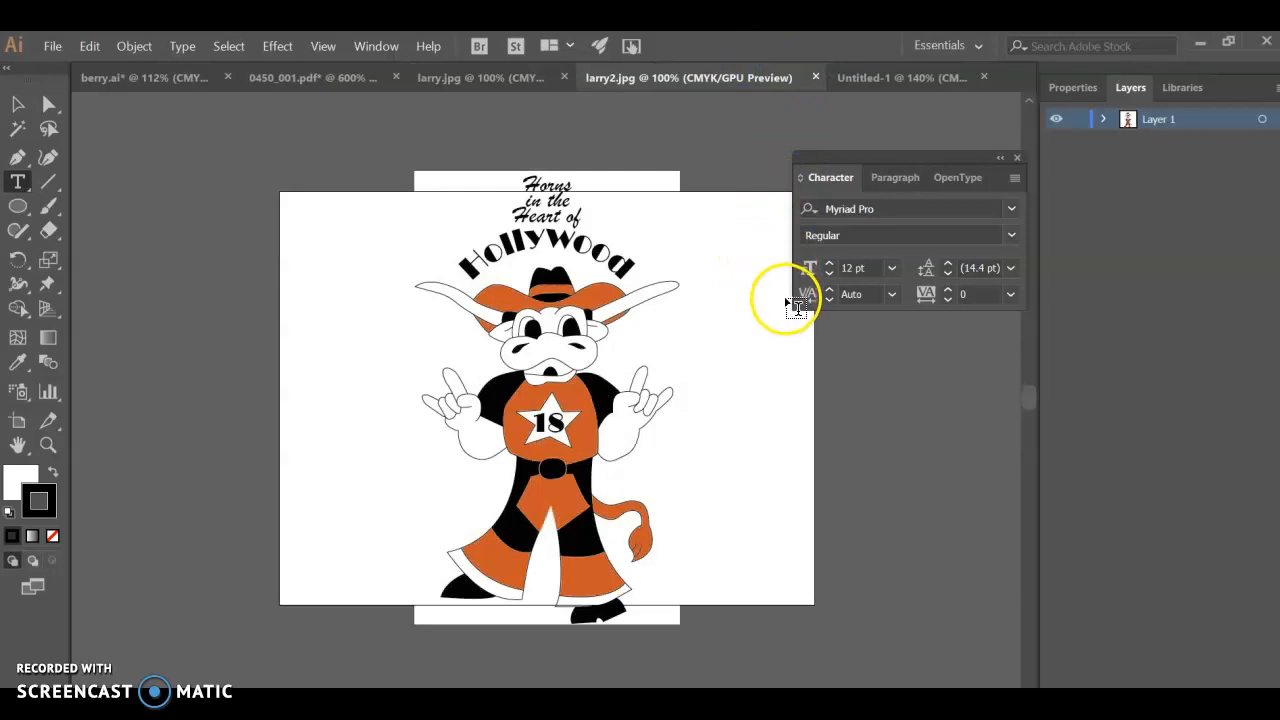
pyautogui.scroll(1, 567, 136)
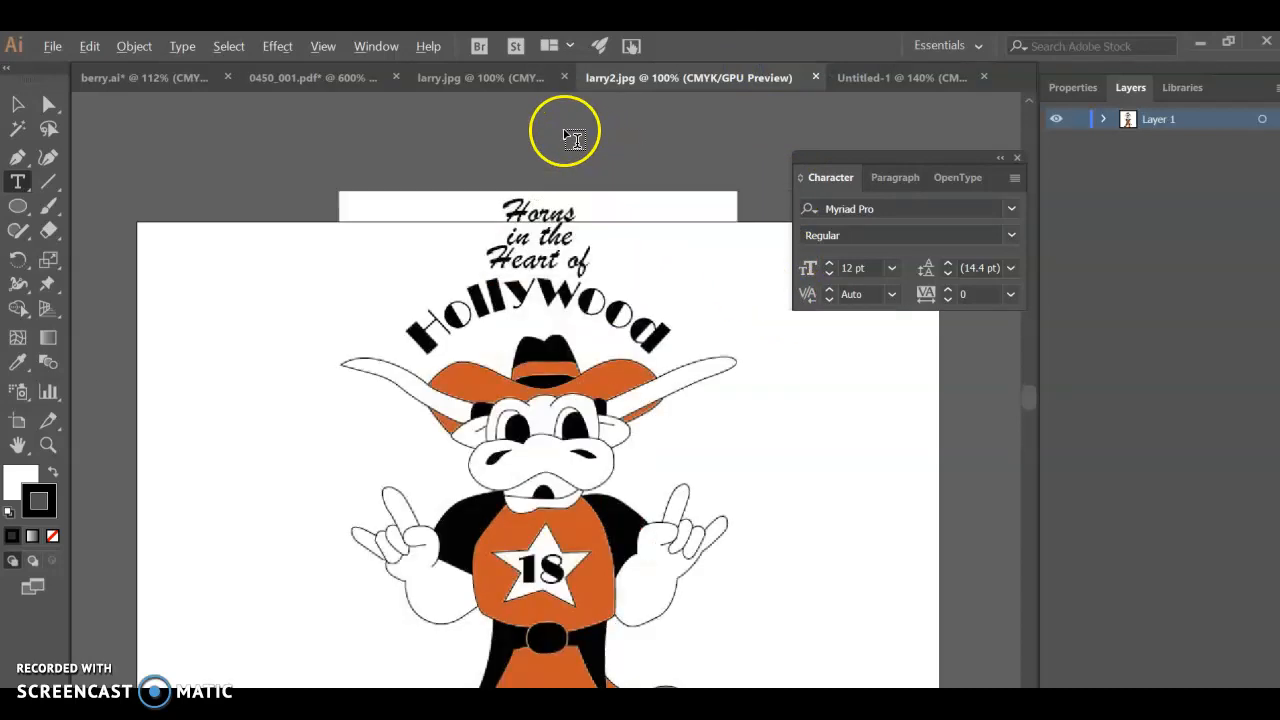
pyautogui.scroll(2, 573, 140)
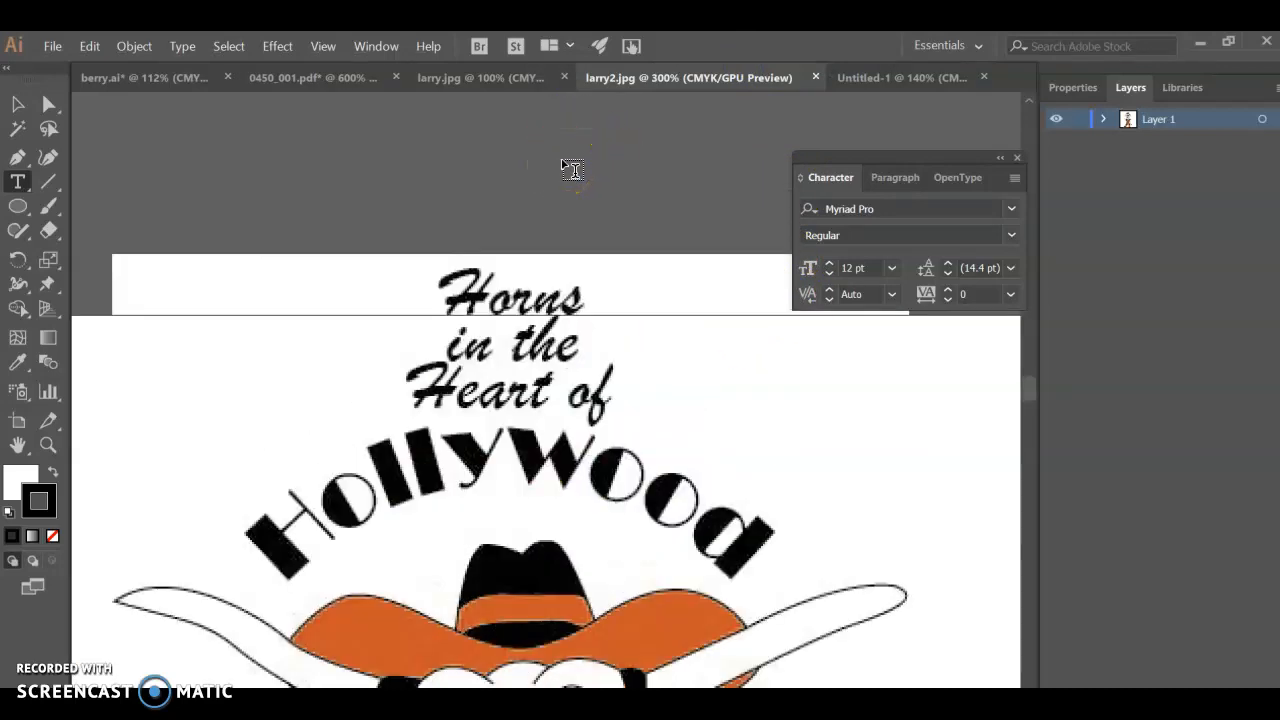
pyautogui.scroll(-2, 571, 170)
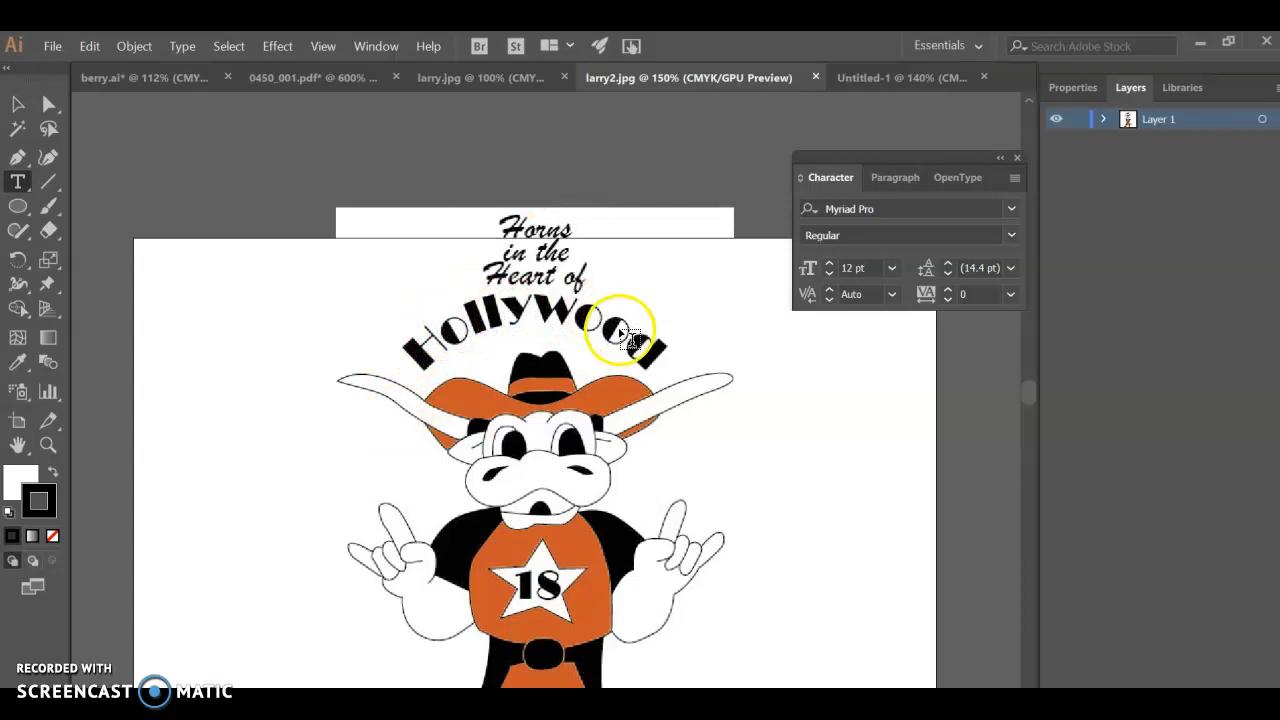
pyautogui.scroll(-2, 633, 343)
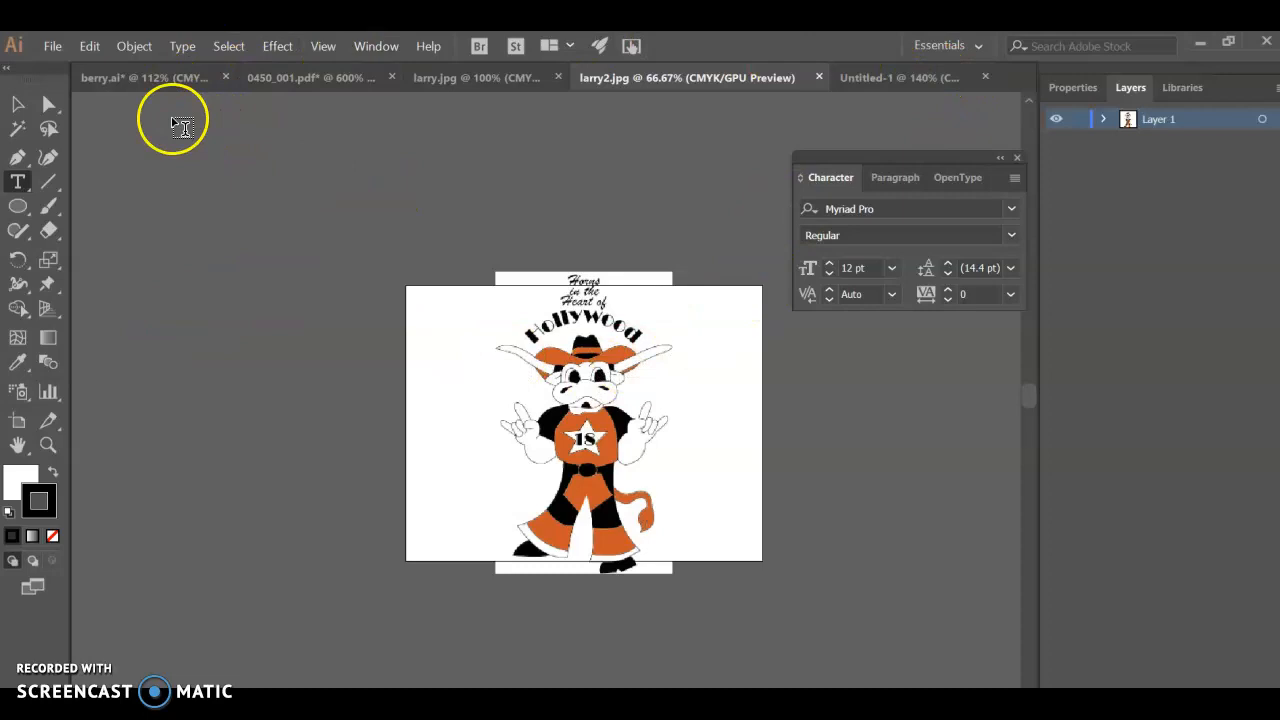
# Step: View the full longhorn pencil sketch in 0450_001.pdf at 200%, including its Hollywood lettering and handwritten notes
pyautogui.click(331, 80)
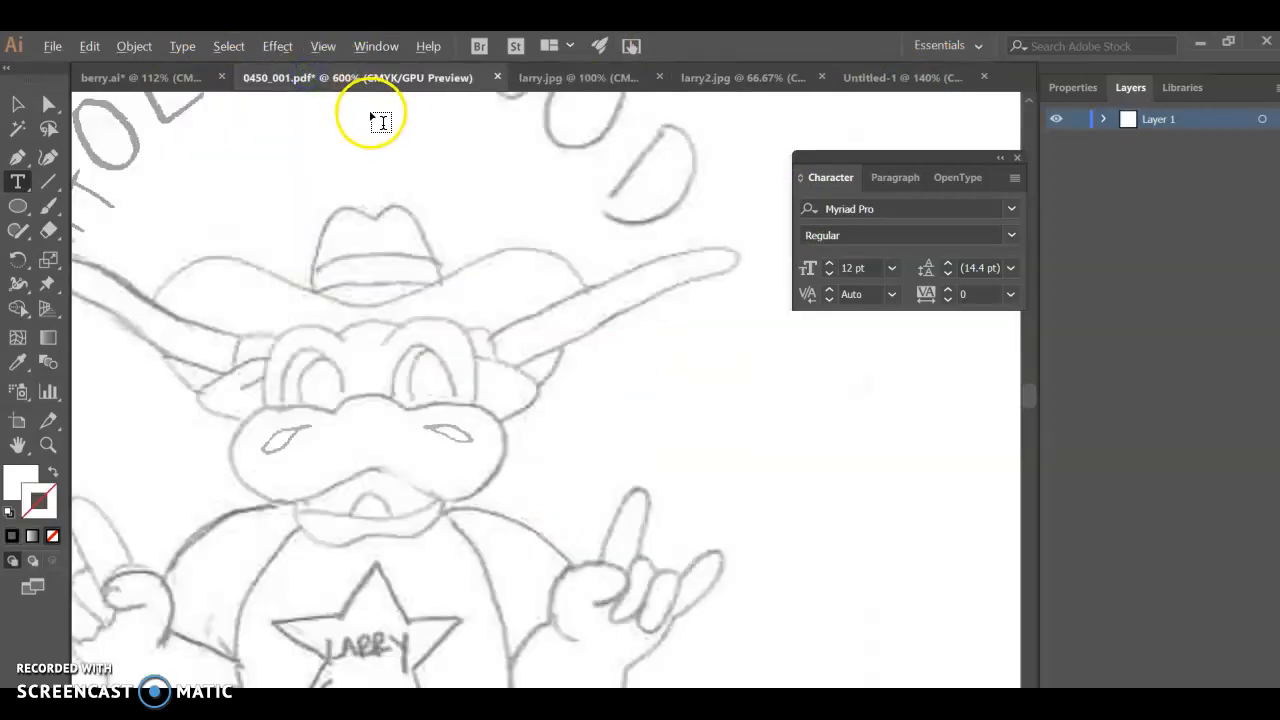
pyautogui.hotkey('ctrl', '-')
pyautogui.hotkey('ctrl', '-')
pyautogui.hotkey('ctrl', '-')
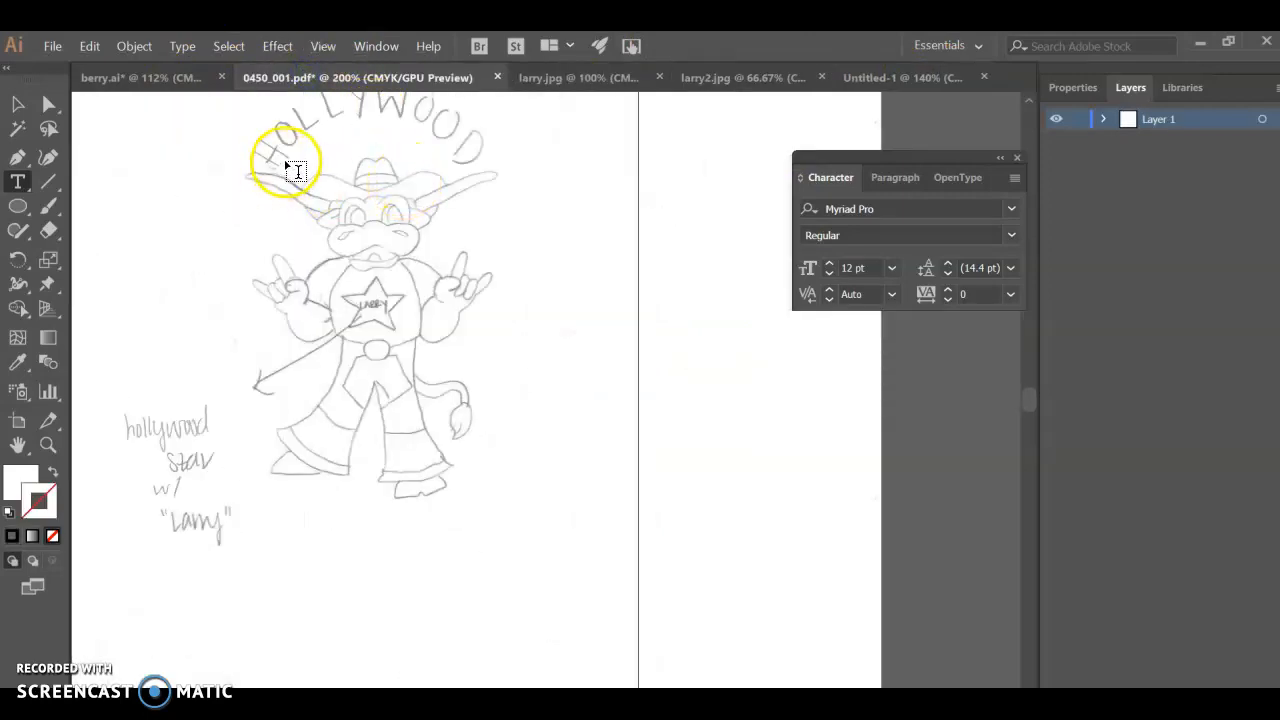
# Step: Switch to the berry.ai document, then lock and hide Layer 8 with the finished strawberry artwork
pyautogui.click(100, 77)
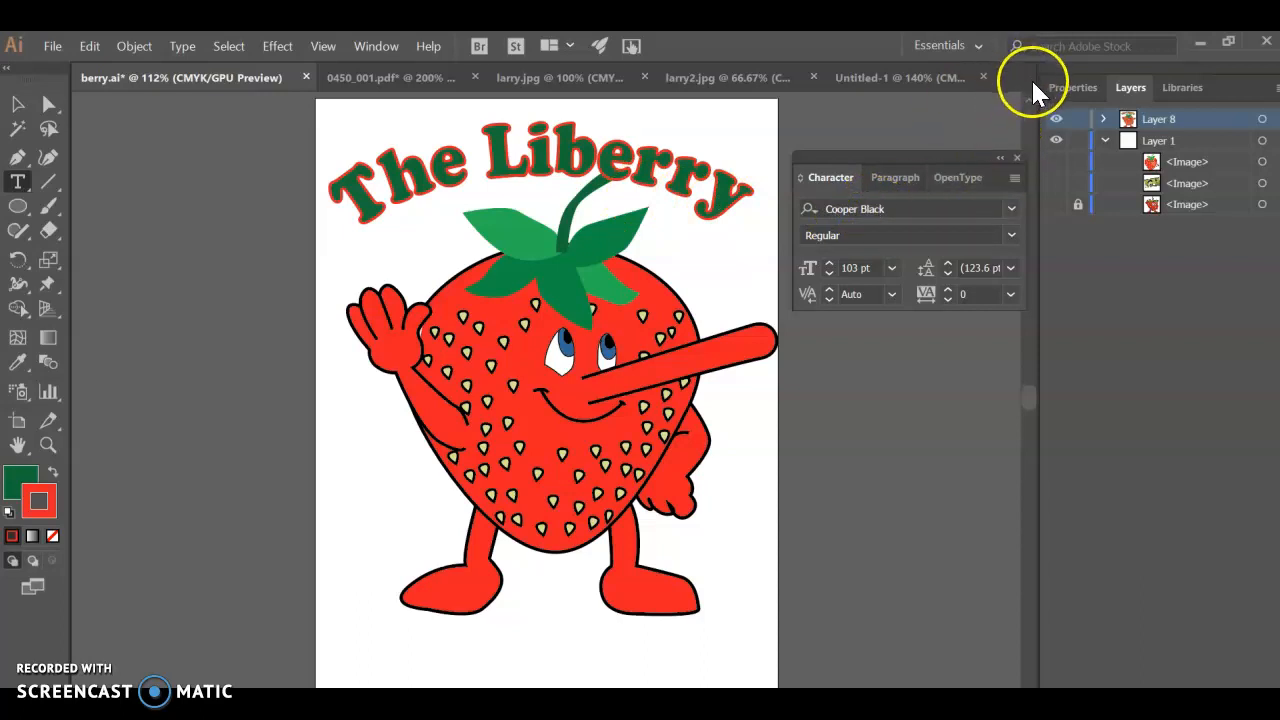
pyautogui.click(1078, 119)
pyautogui.click(1056, 119)
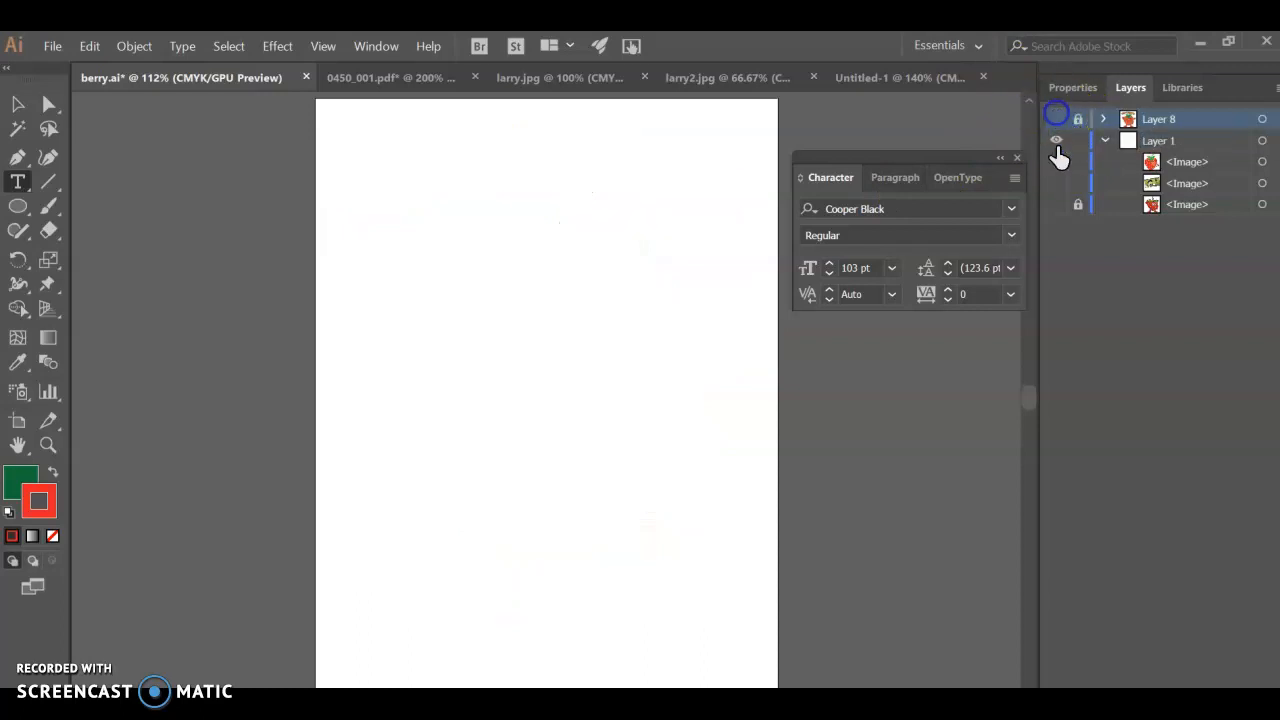
# Step: Examine each Layer 1 reference image on its own, placing the Character settings clear of the artwork
pyautogui.click(1055, 205)
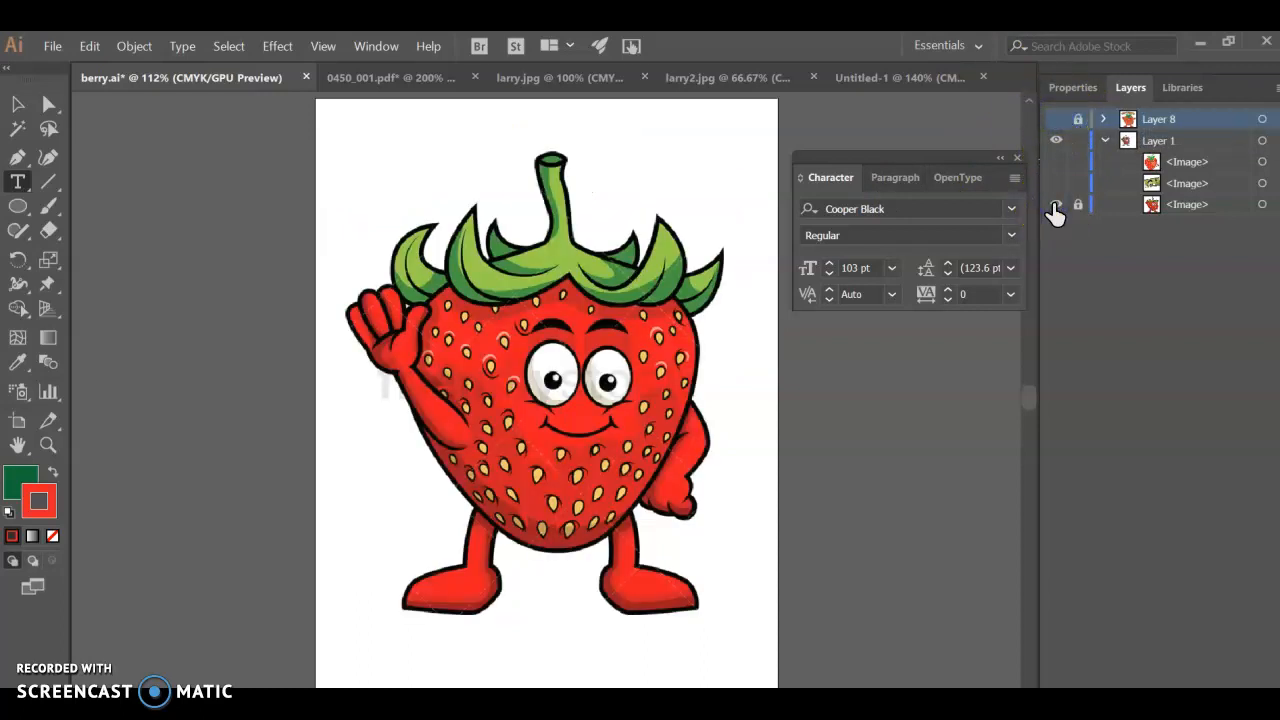
pyautogui.click(1056, 204)
pyautogui.click(1057, 186)
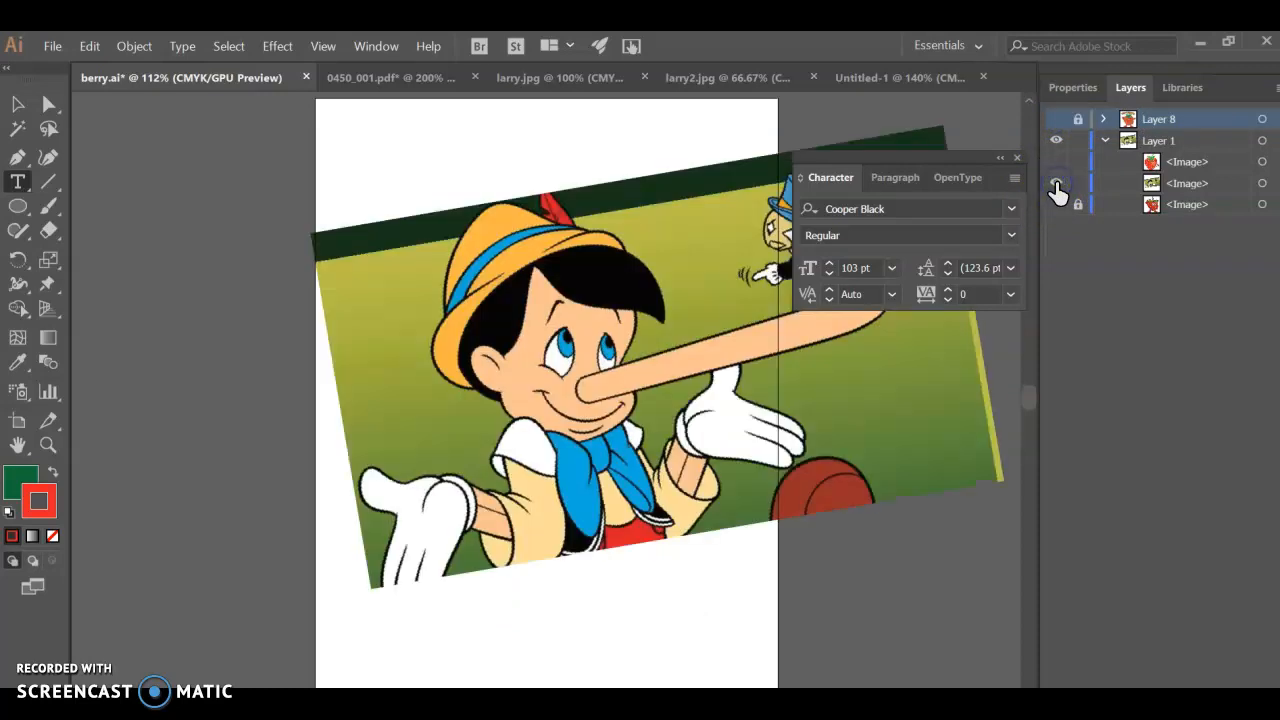
pyautogui.moveTo(857, 158); pyautogui.dragTo(1075, 374)
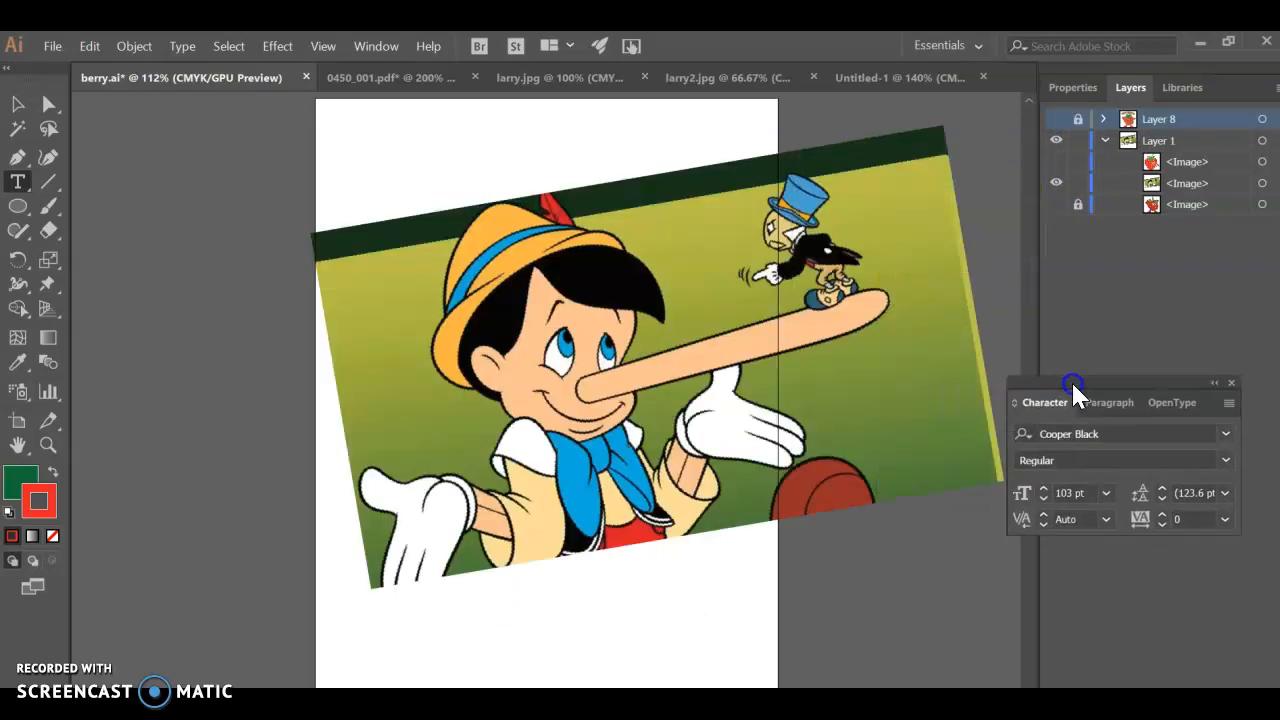
pyautogui.click(1056, 183)
pyautogui.click(1056, 161)
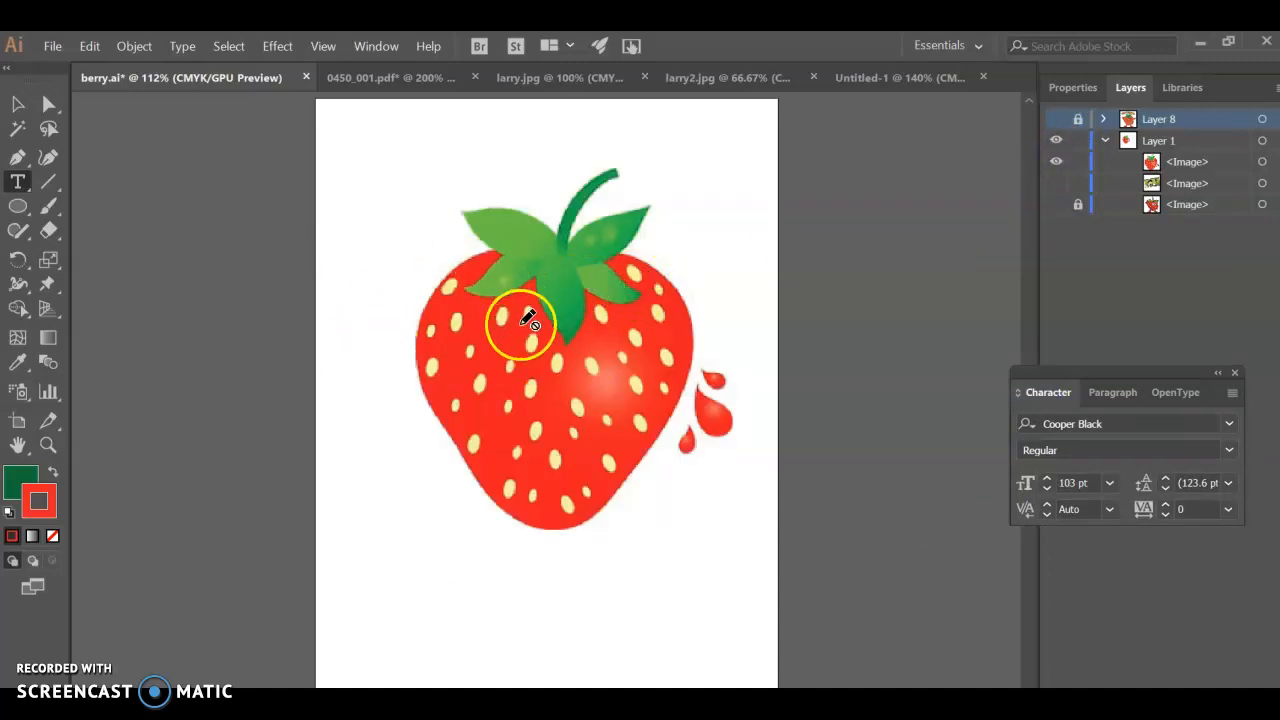
pyautogui.click(1055, 161)
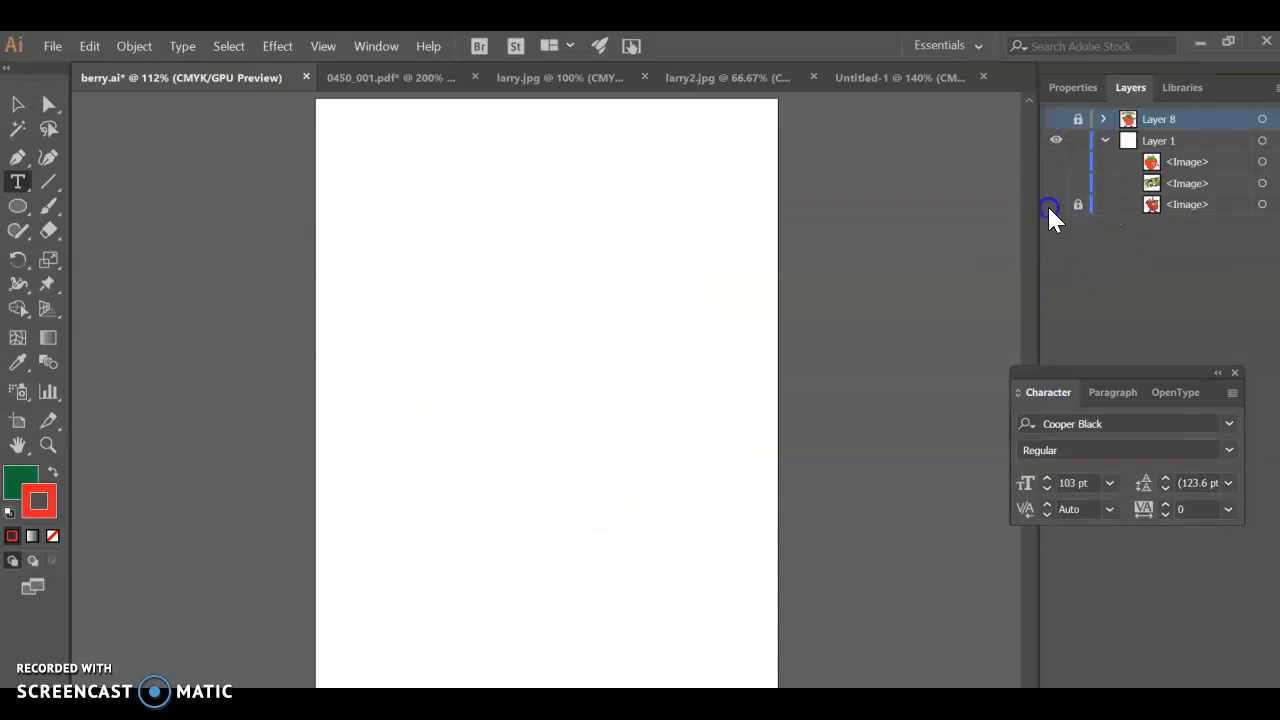
# Step: Compare the waving strawberry reference with the finished artwork by toggling Layer 8's visibility over it
pyautogui.click(1055, 205)
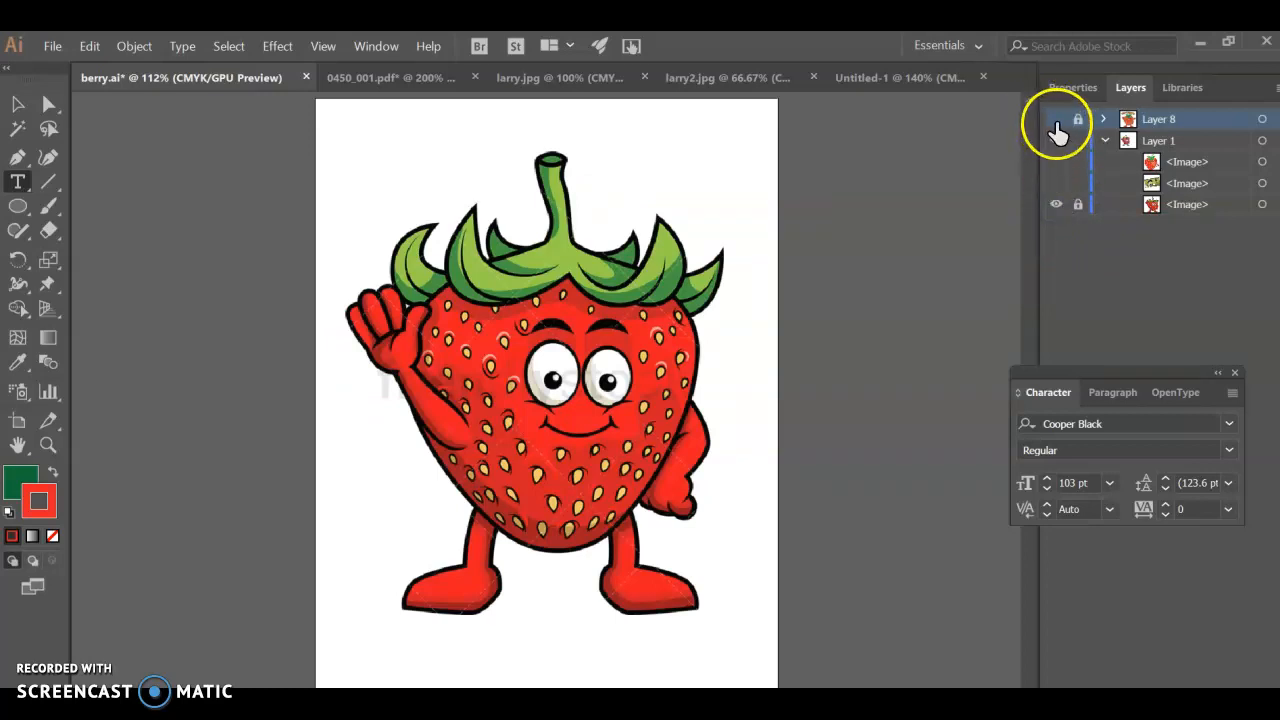
pyautogui.click(1055, 121)
pyautogui.click(1055, 121)
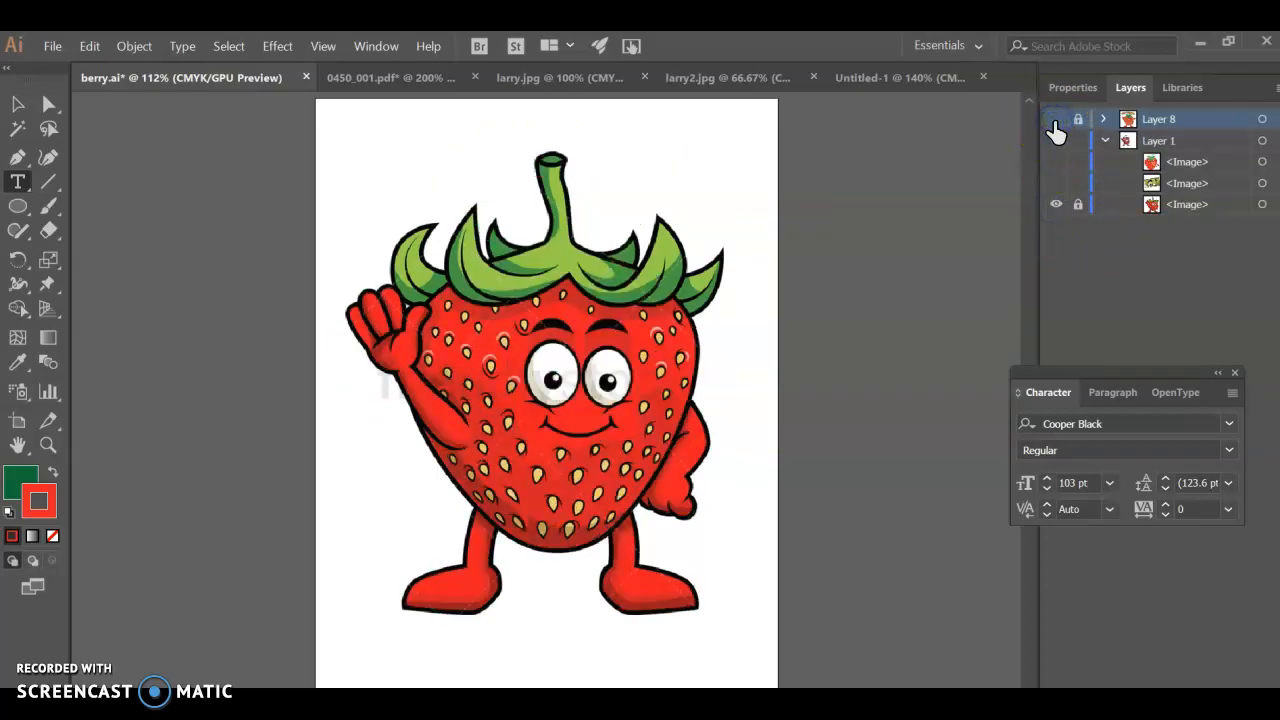
pyautogui.click(1055, 204)
# Step: Compare the Pinocchio reference with the finished artwork by toggling Layer 8's visibility over it
pyautogui.click(1055, 183)
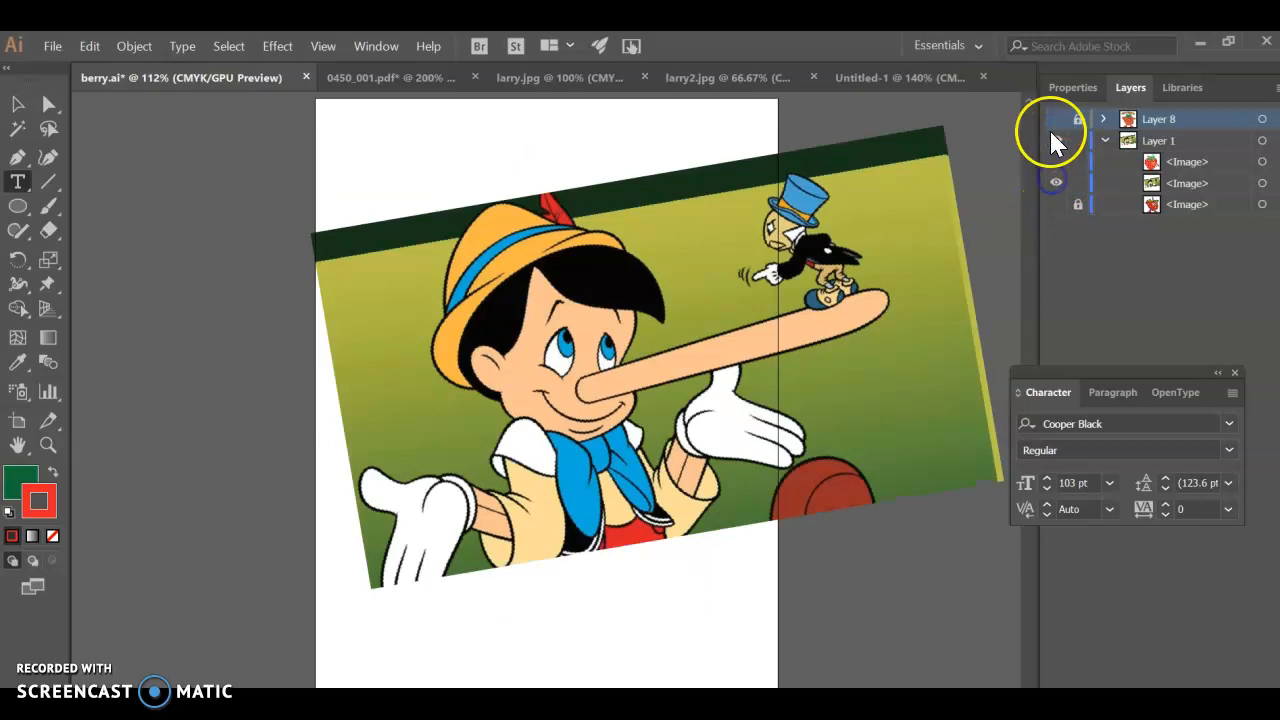
pyautogui.click(1058, 120)
pyautogui.click(1058, 120)
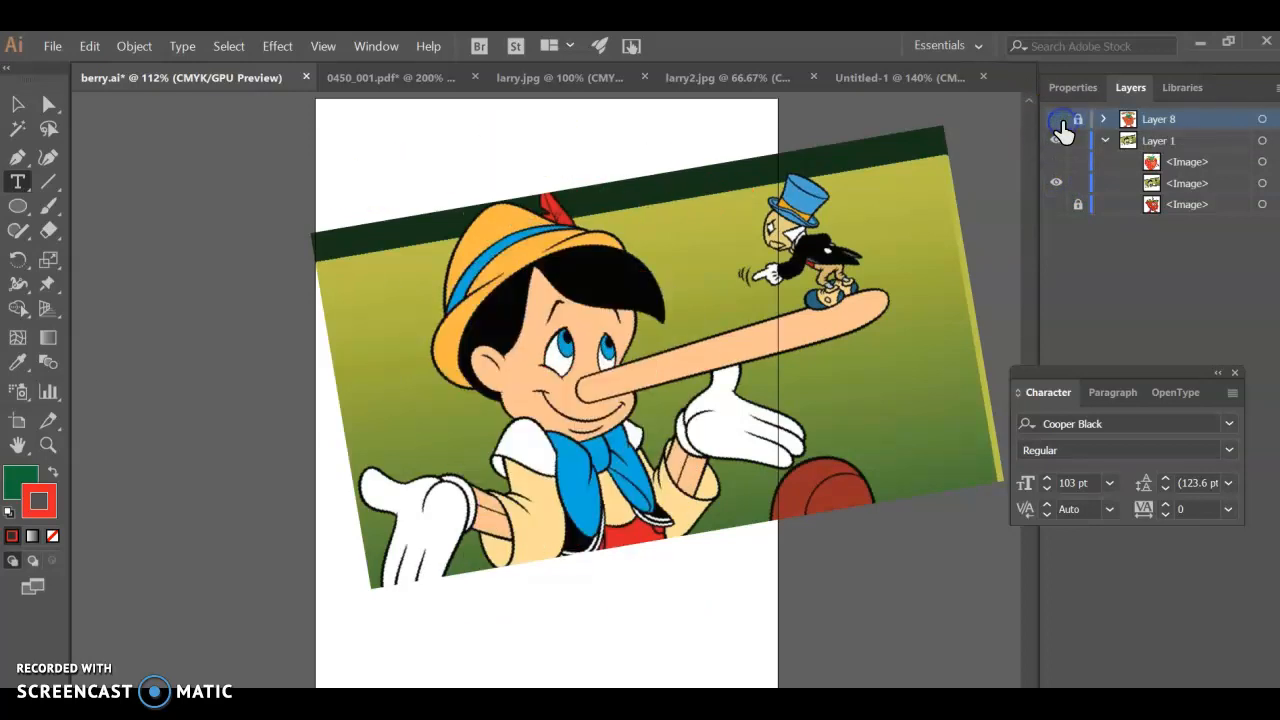
pyautogui.click(1058, 120)
pyautogui.click(1058, 120)
pyautogui.click(1056, 183)
# Step: Compare the plain strawberry reference, which has no arms or legs, with Layer 8's artwork
pyautogui.click(1056, 161)
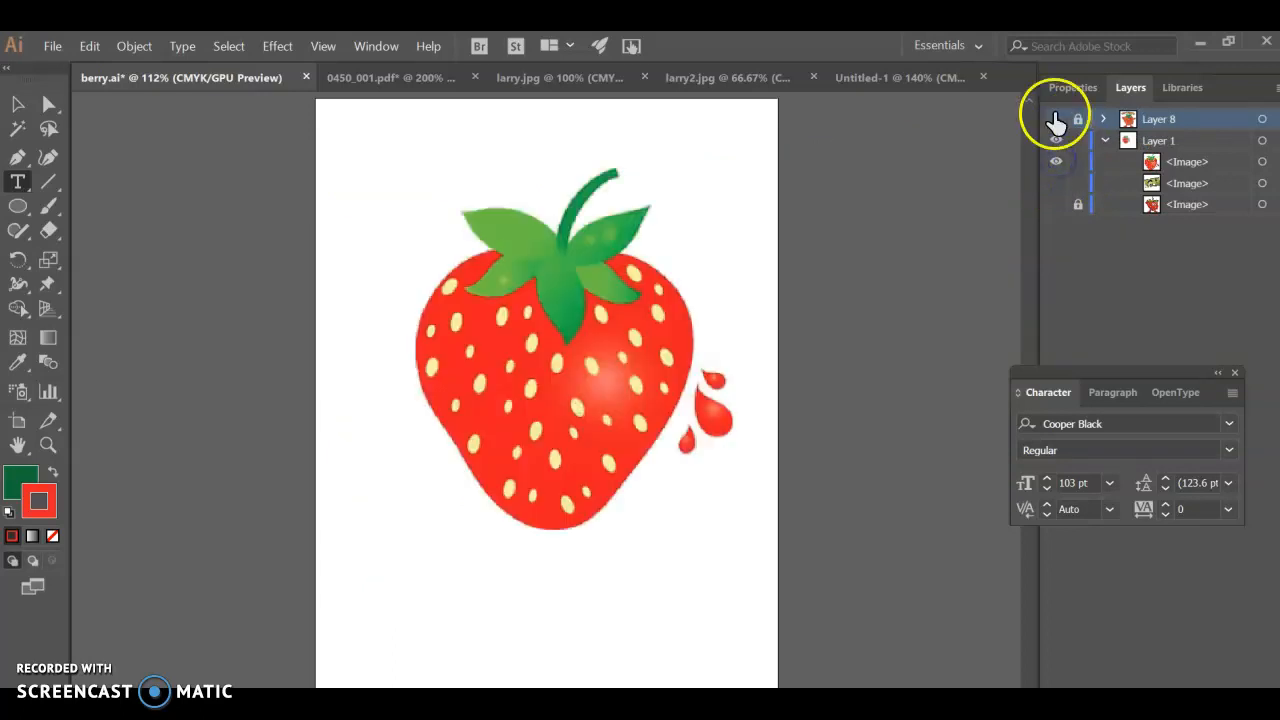
pyautogui.click(1056, 120)
pyautogui.click(1056, 120)
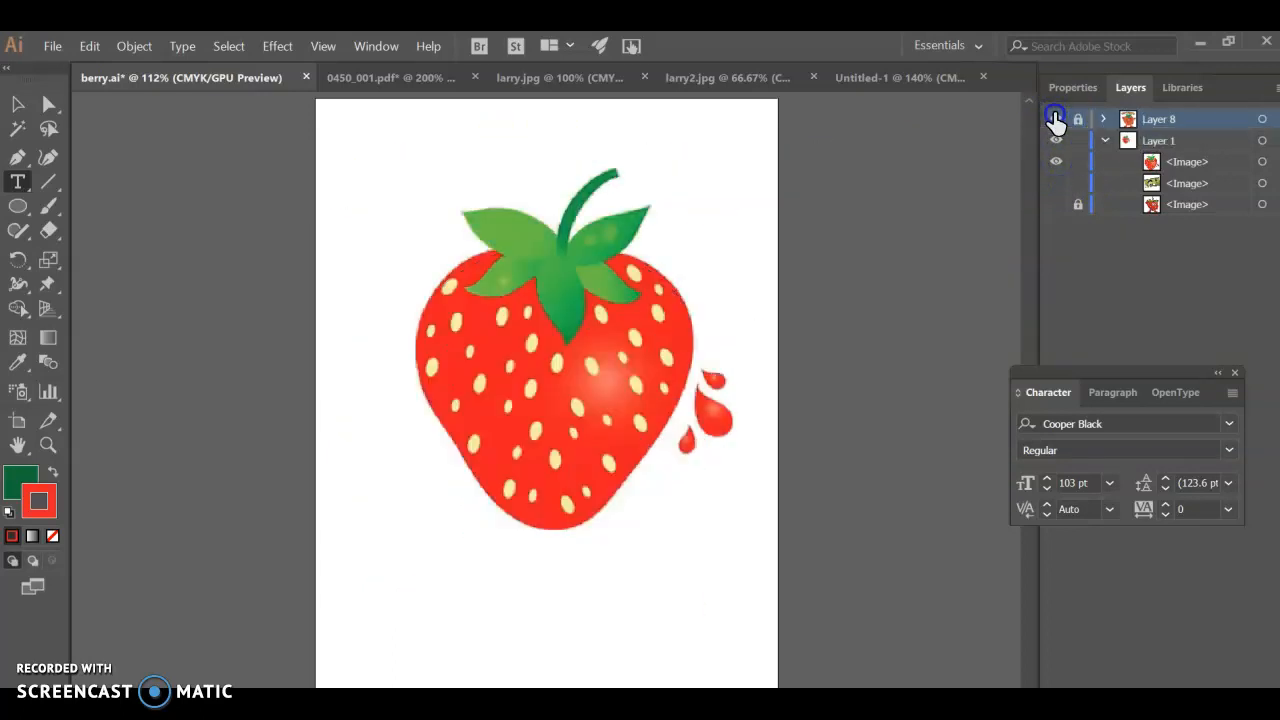
pyautogui.click(1056, 120)
pyautogui.click(1056, 120)
# Step: Show the finished artwork in Layer 8 and view it with and without all the Layer 1 references behind it
pyautogui.click(1057, 203)
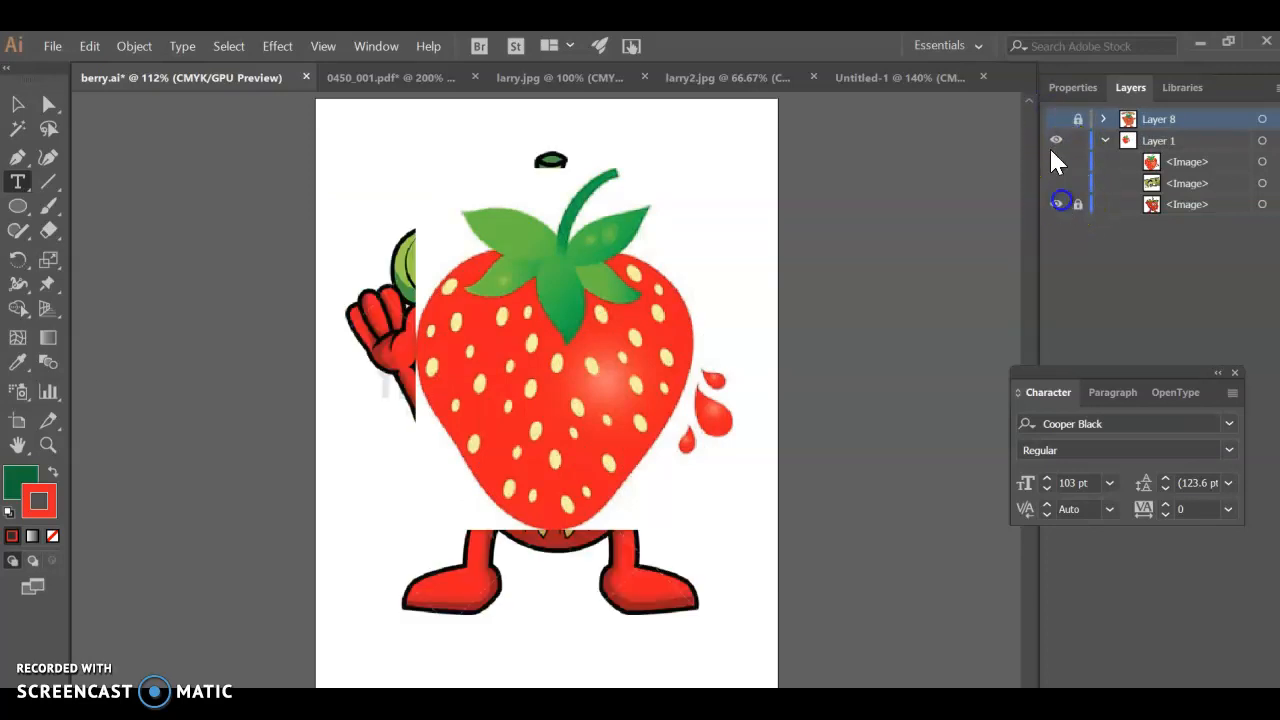
pyautogui.click(1056, 140)
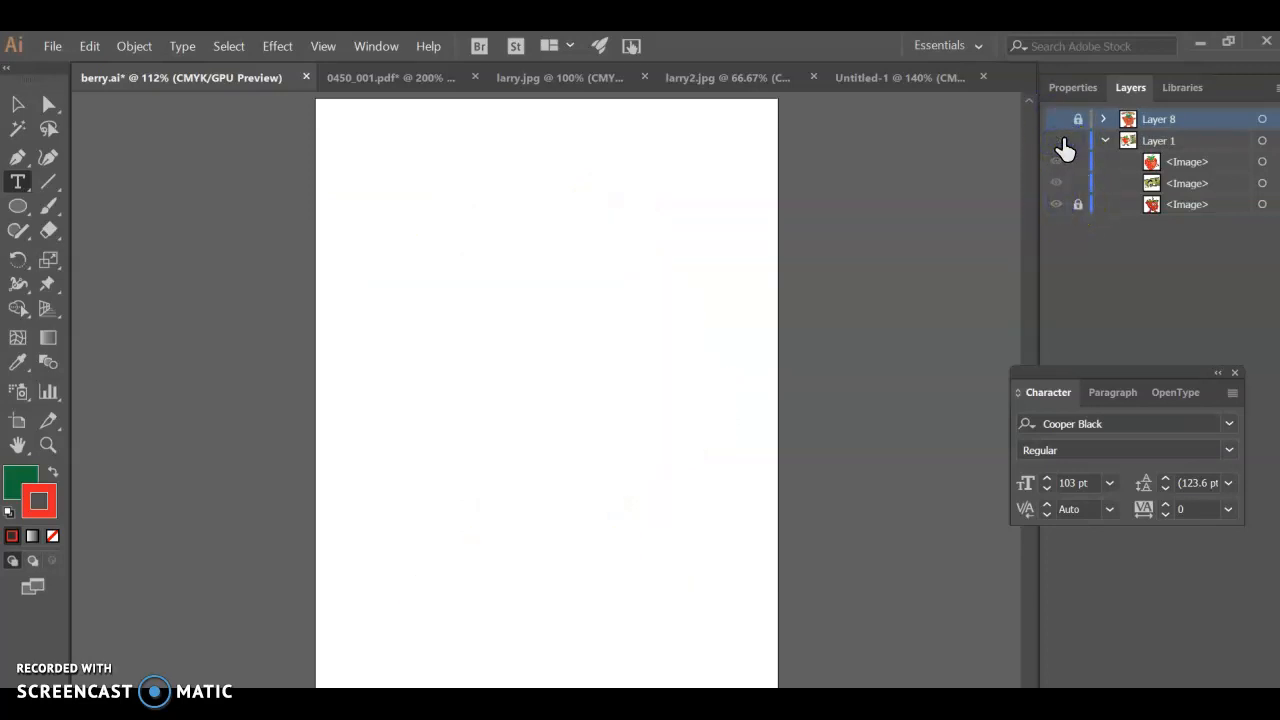
pyautogui.click(1058, 120)
pyautogui.click(1056, 204)
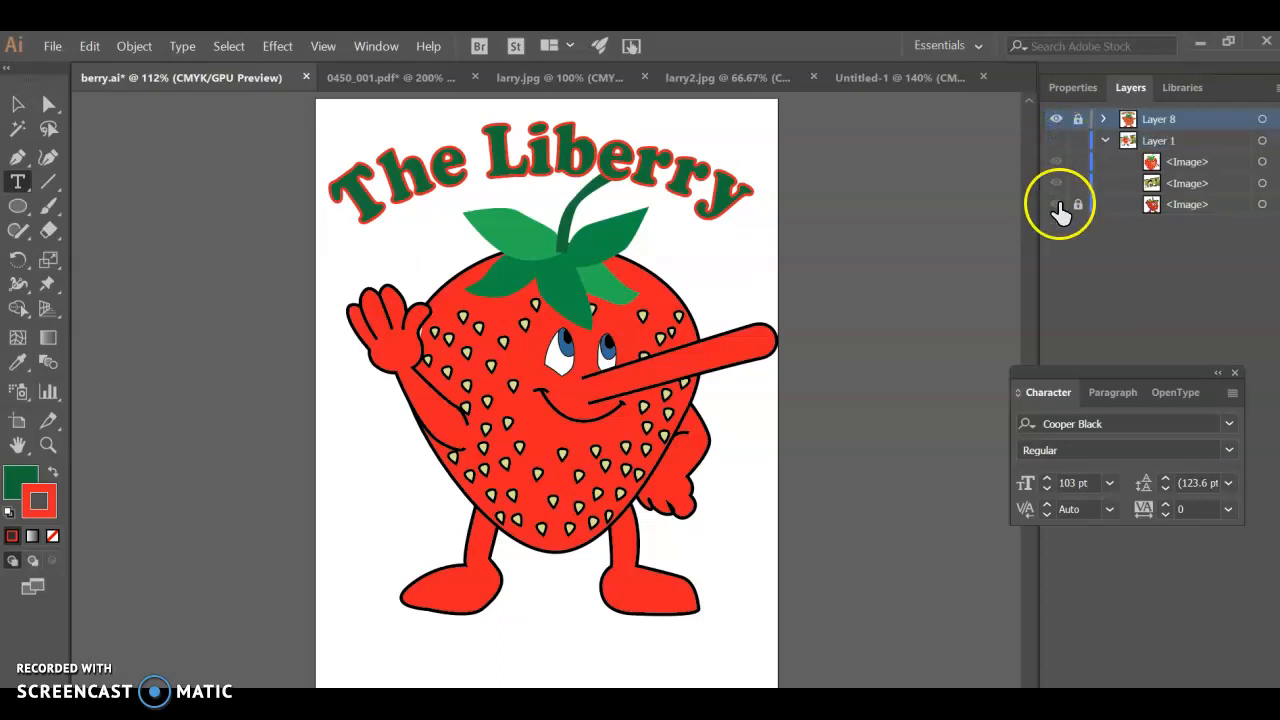
pyautogui.click(1055, 141)
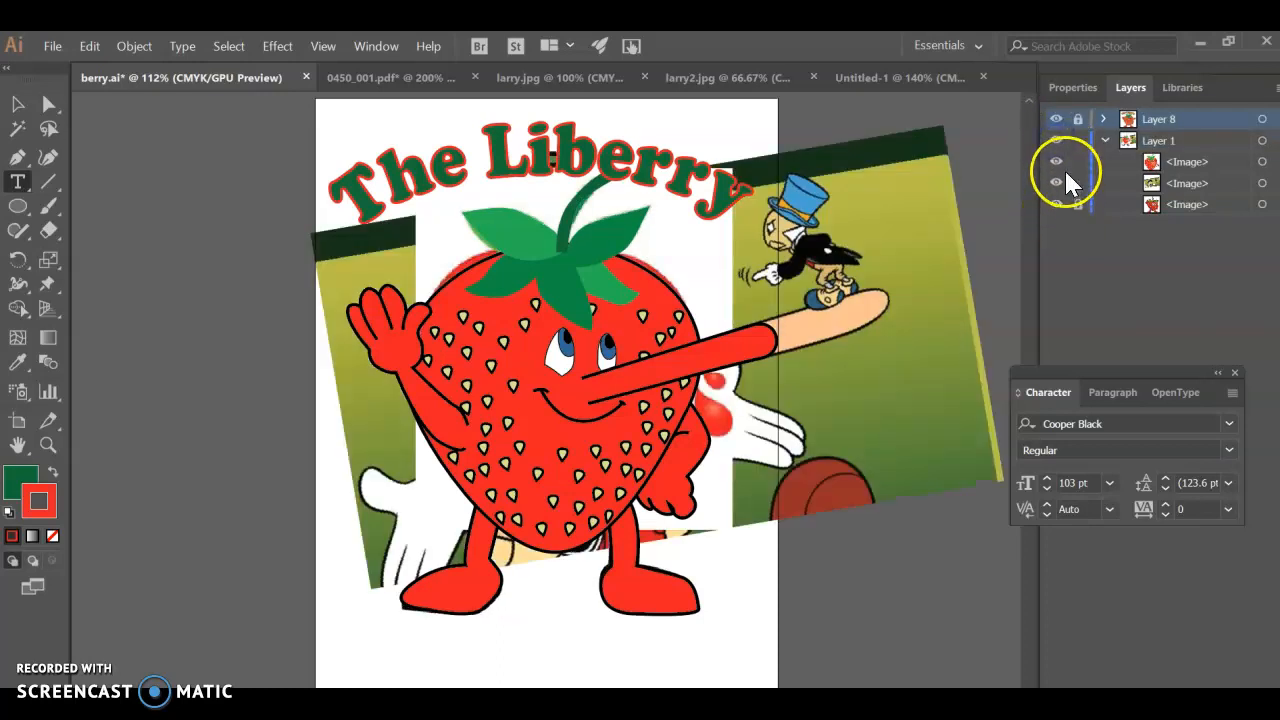
pyautogui.click(1055, 145)
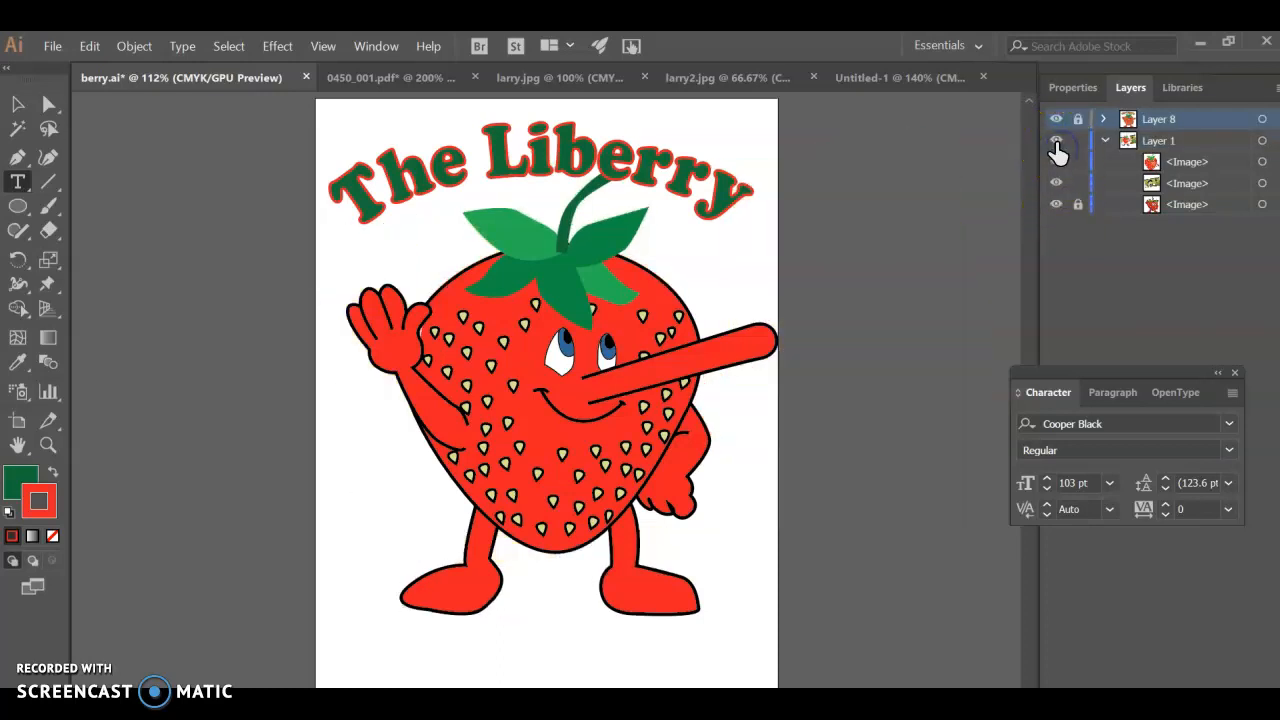
# Step: Check Layer 8 against the waving strawberry once more, then hide all three reference images and keep Layer 8 visible
pyautogui.click(1056, 143)
pyautogui.click(1056, 163)
pyautogui.click(1057, 183)
pyautogui.click(1055, 121)
pyautogui.click(1055, 121)
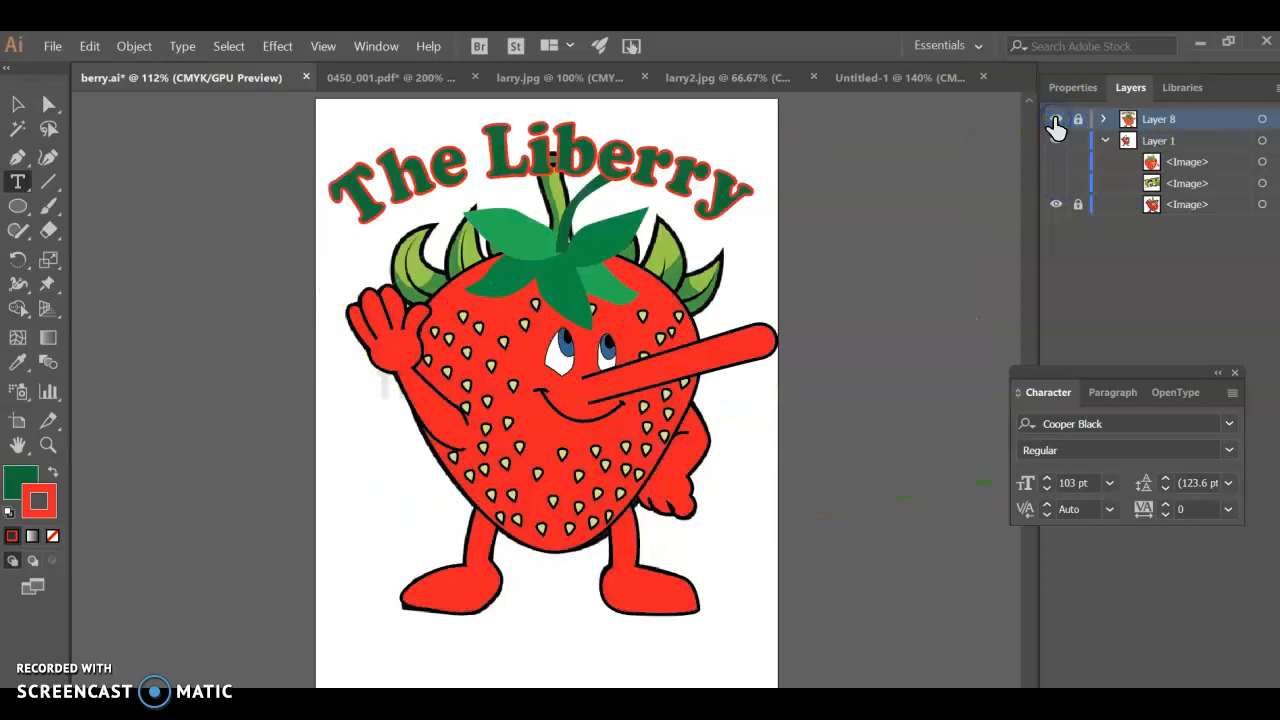
pyautogui.click(1055, 121)
pyautogui.click(1055, 121)
pyautogui.click(1056, 204)
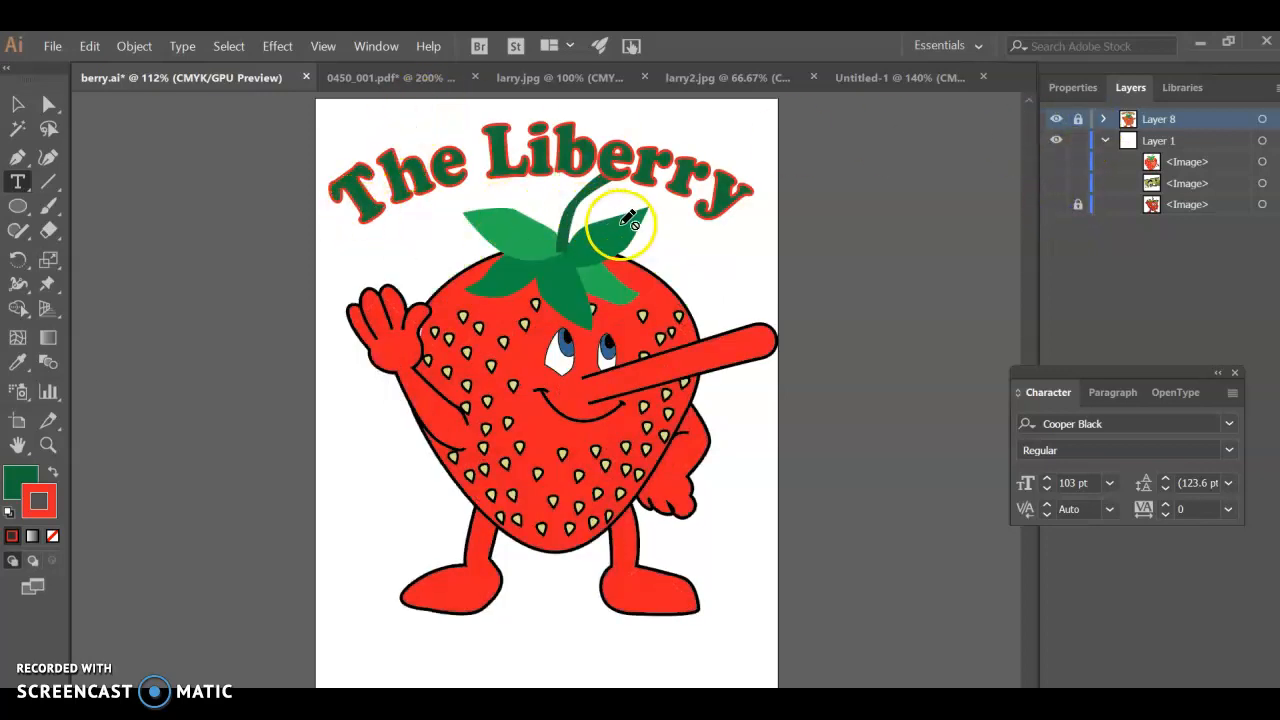
# Step: Try to sample the locked title's color with the Eyedropper Tool, and show the Properties settings
pyautogui.scroll(2, 603, 268)
pyautogui.scroll(3, 606, 240)
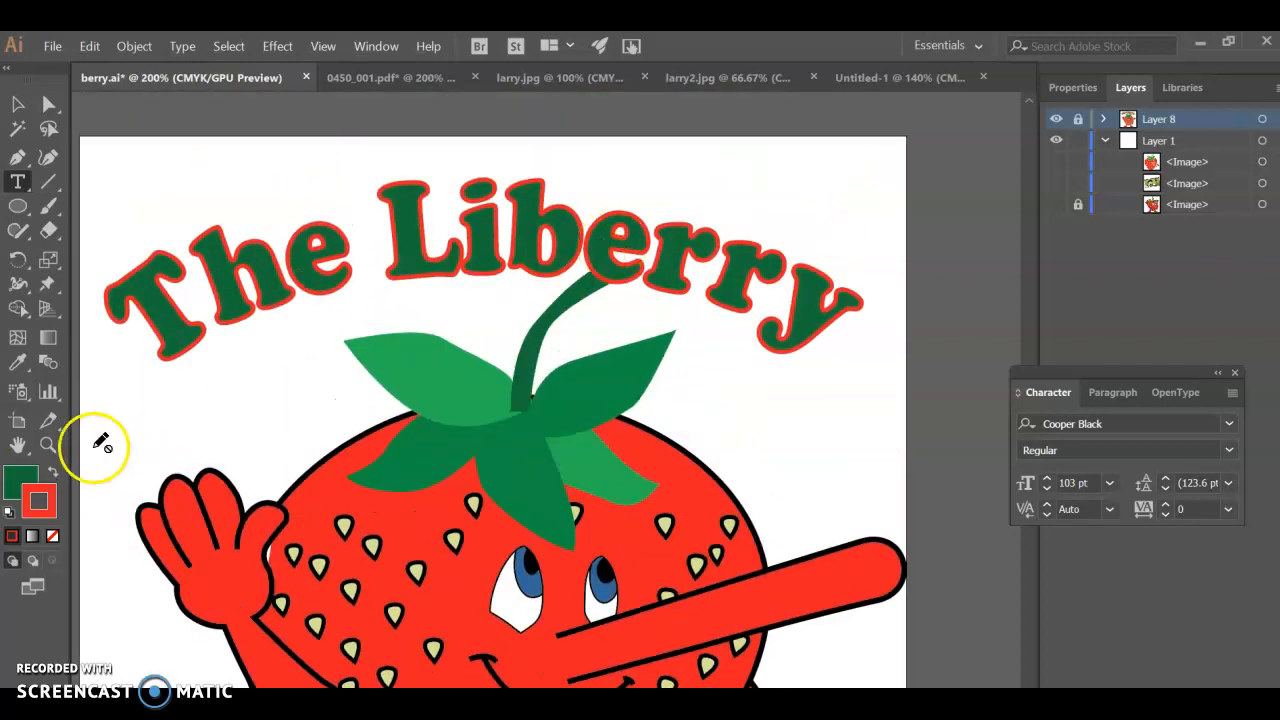
pyautogui.click(25, 362)
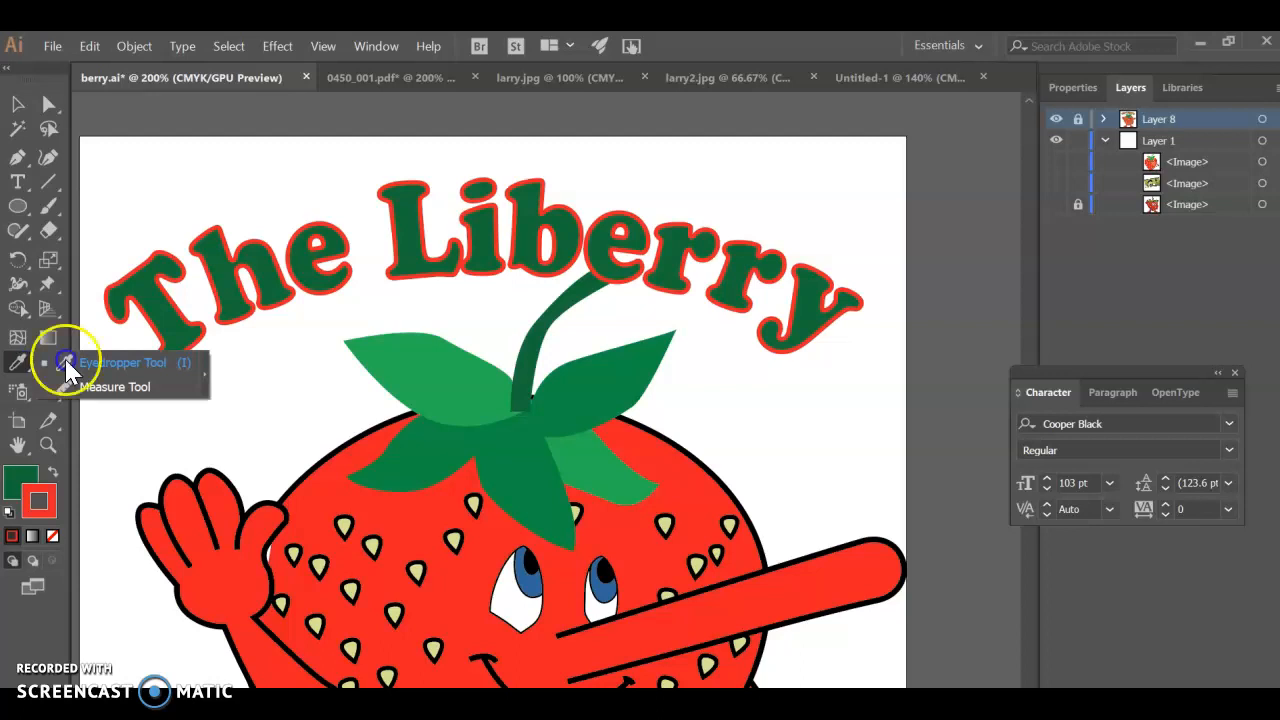
pyautogui.click(182, 360)
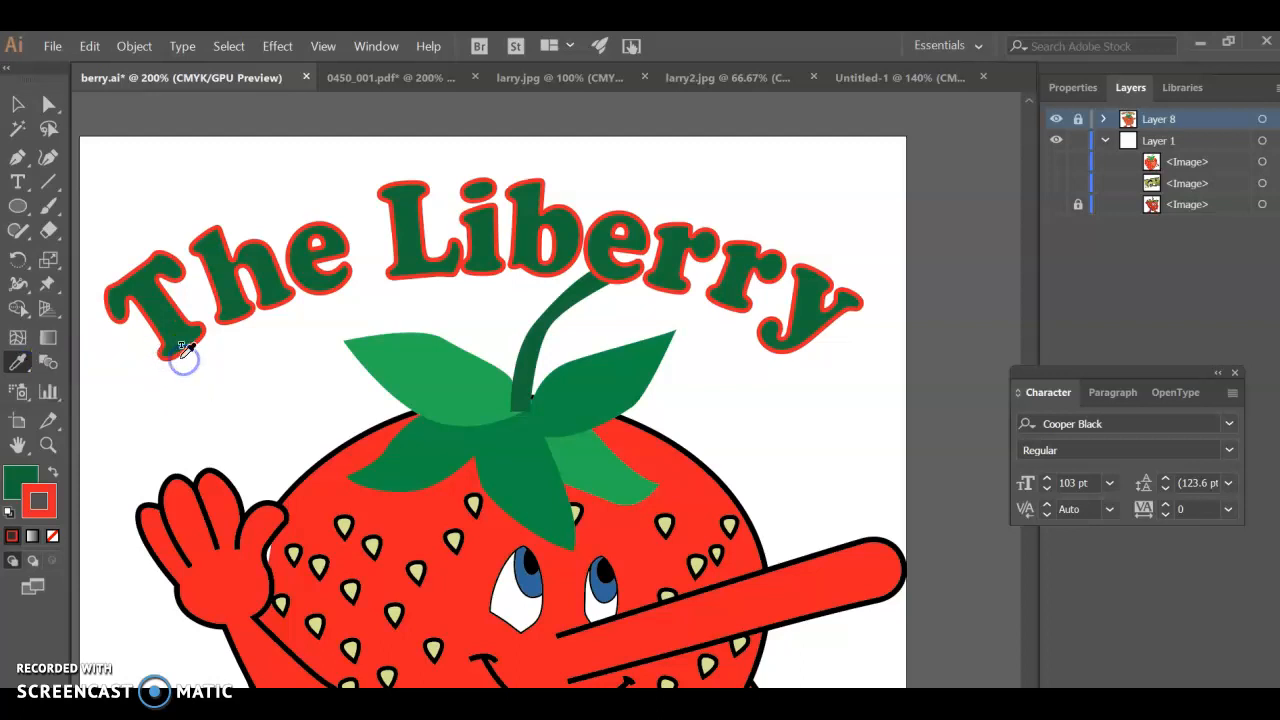
pyautogui.click(1077, 90)
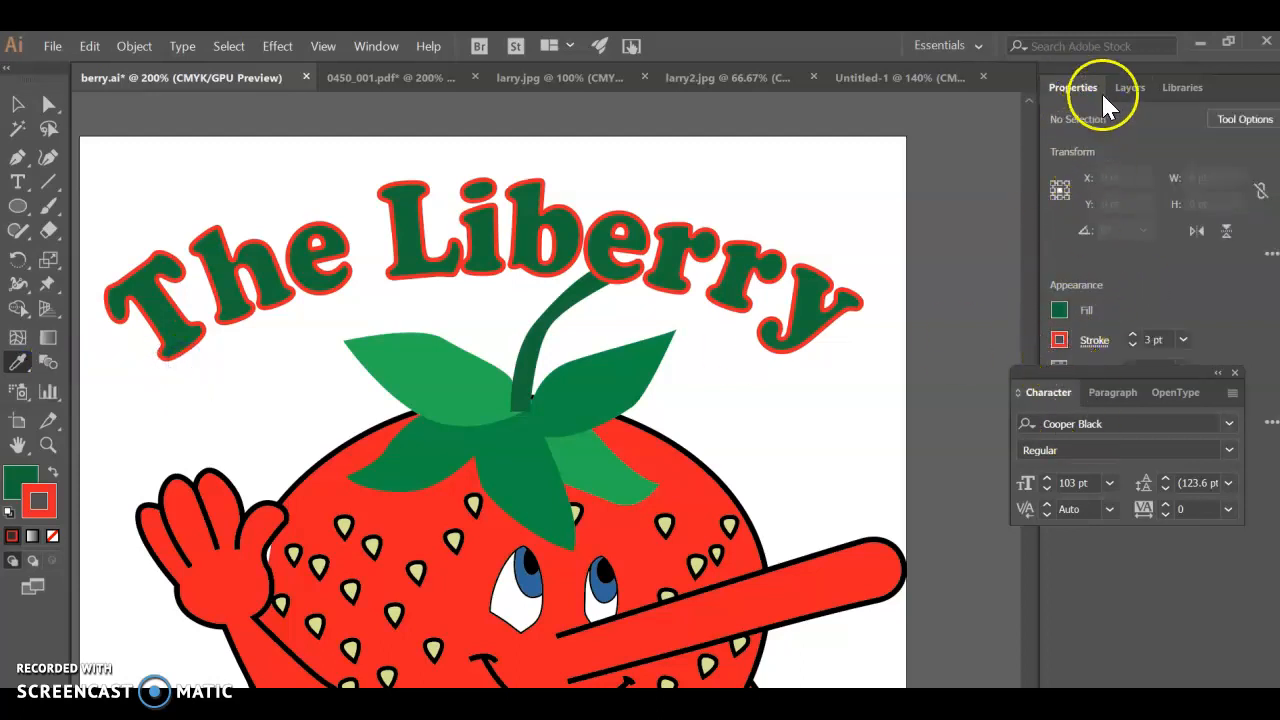
# Step: Unlock Layer 8 and select the curved "The Liberry" title text with the Selection Tool
pyautogui.click(22, 108)
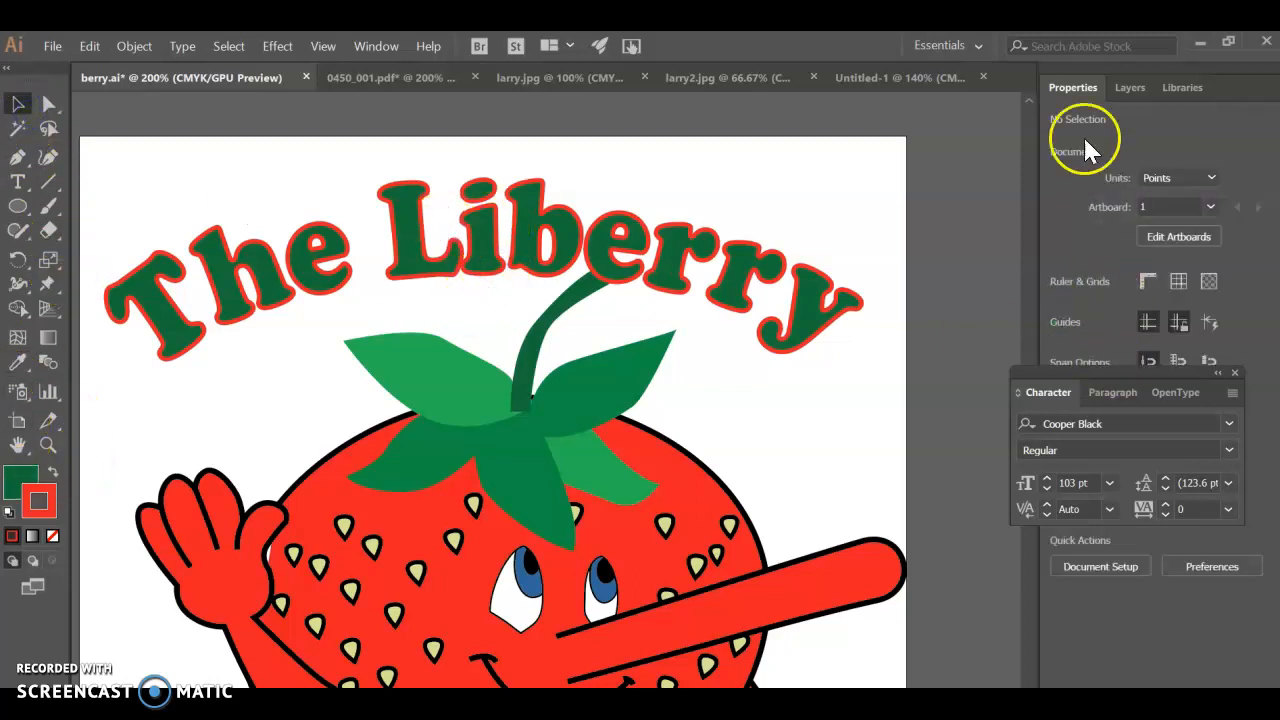
pyautogui.click(1130, 88)
pyautogui.click(1076, 120)
pyautogui.click(420, 228)
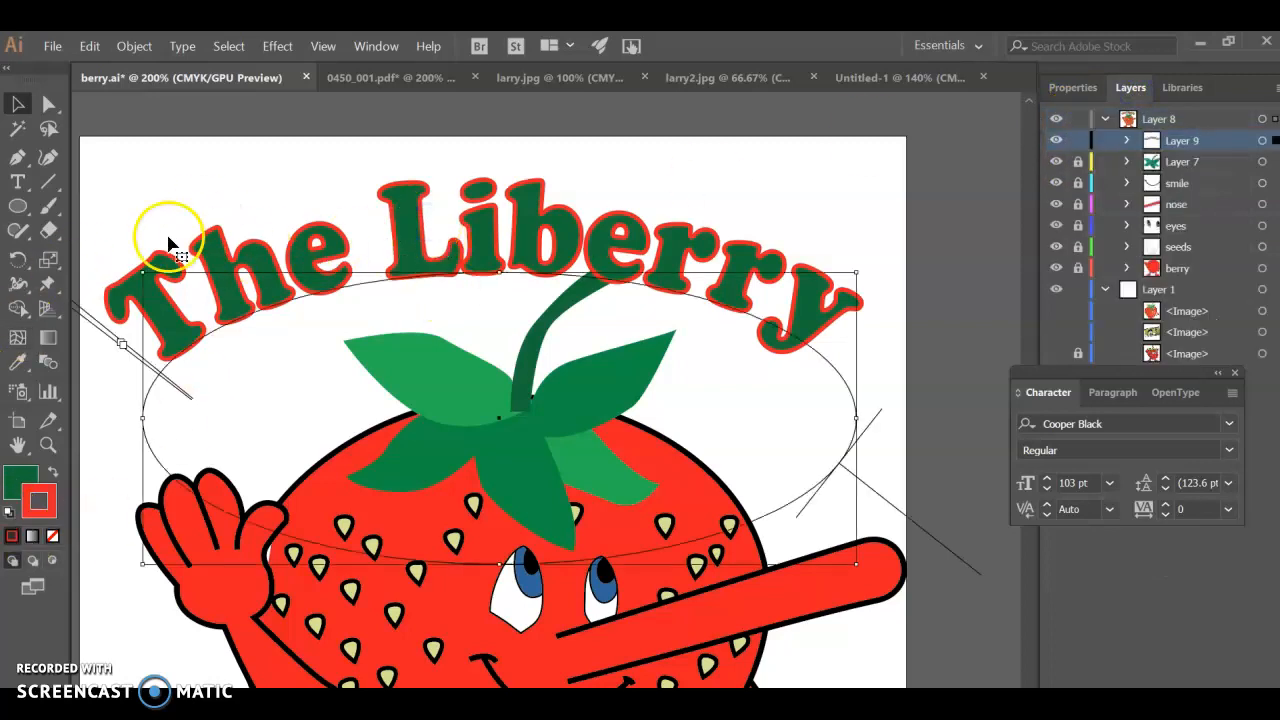
# Step: Show the Color settings and recolor the selected title with the Eyedropper Tool, sampling the light green leaf
pyautogui.click(18, 488)
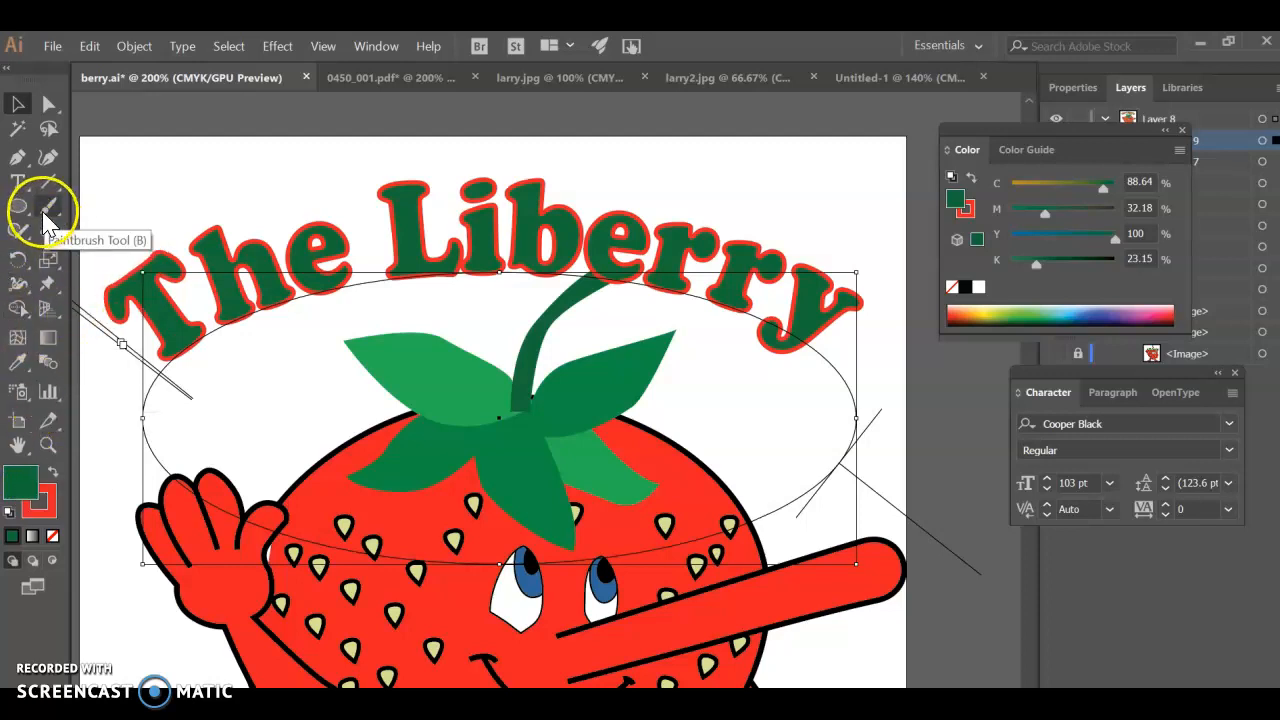
pyautogui.click(22, 364)
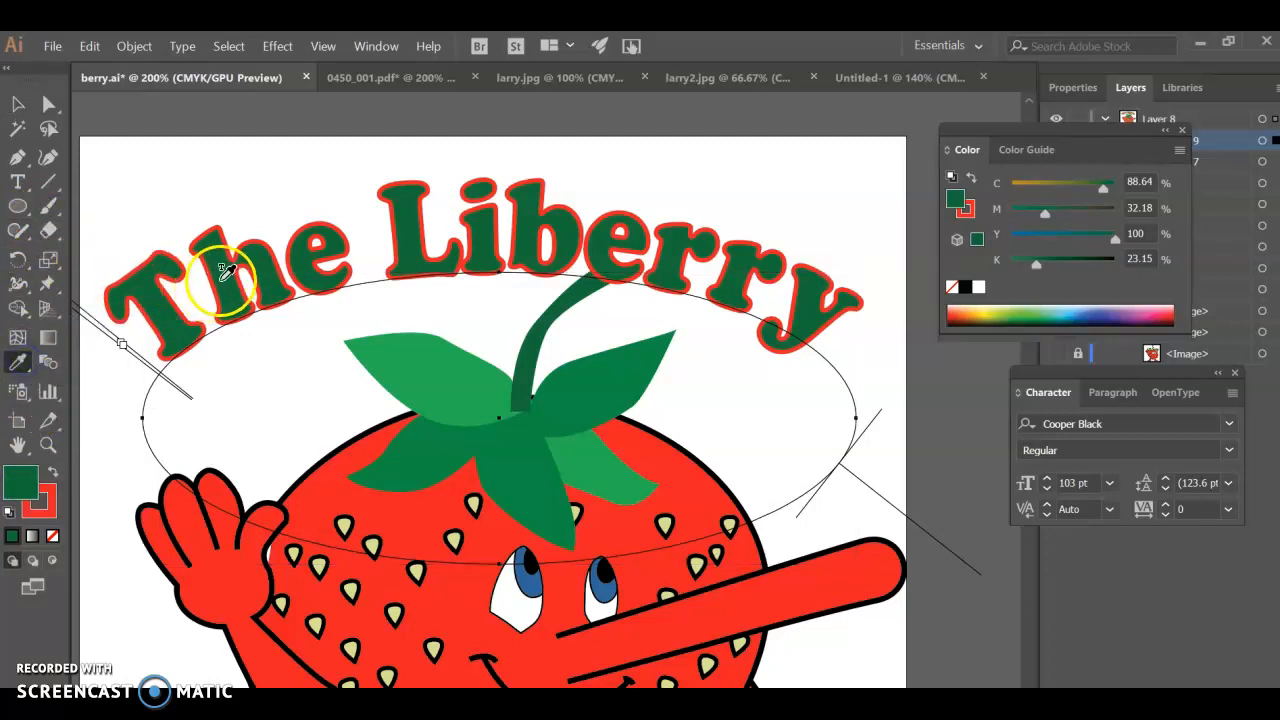
pyautogui.click(477, 394)
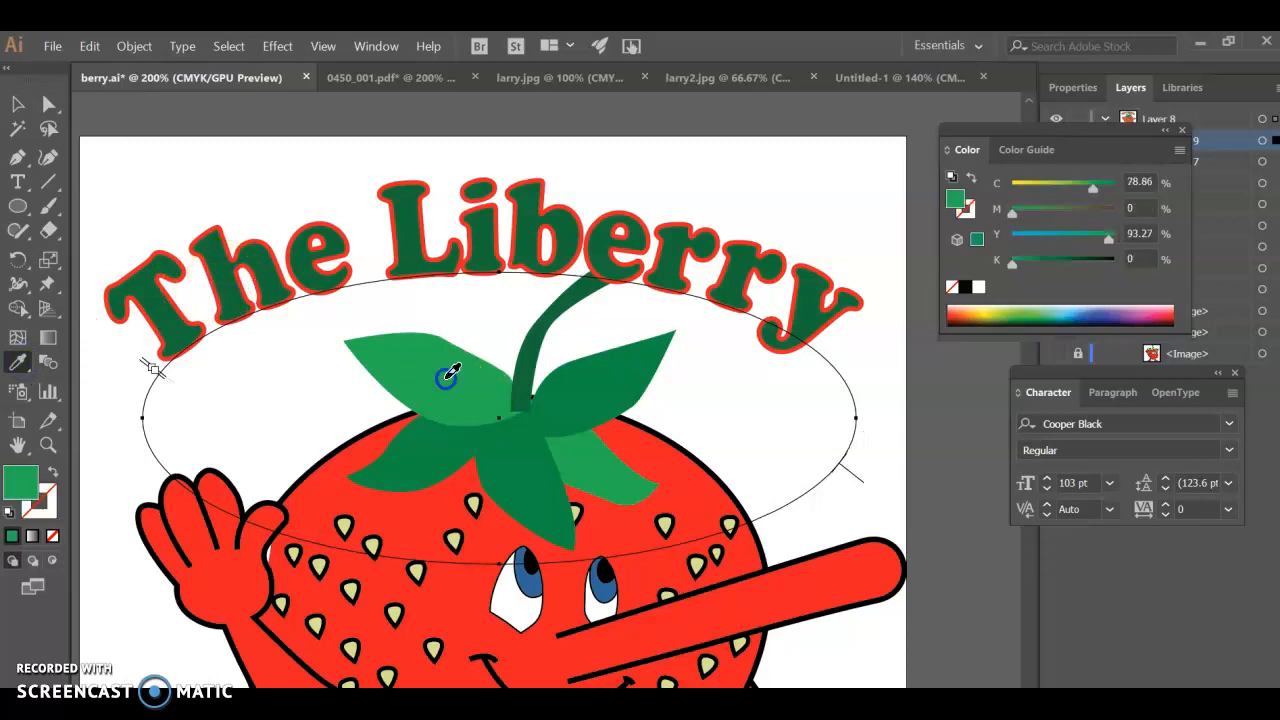
pyautogui.click(557, 443)
pyautogui.click(533, 498)
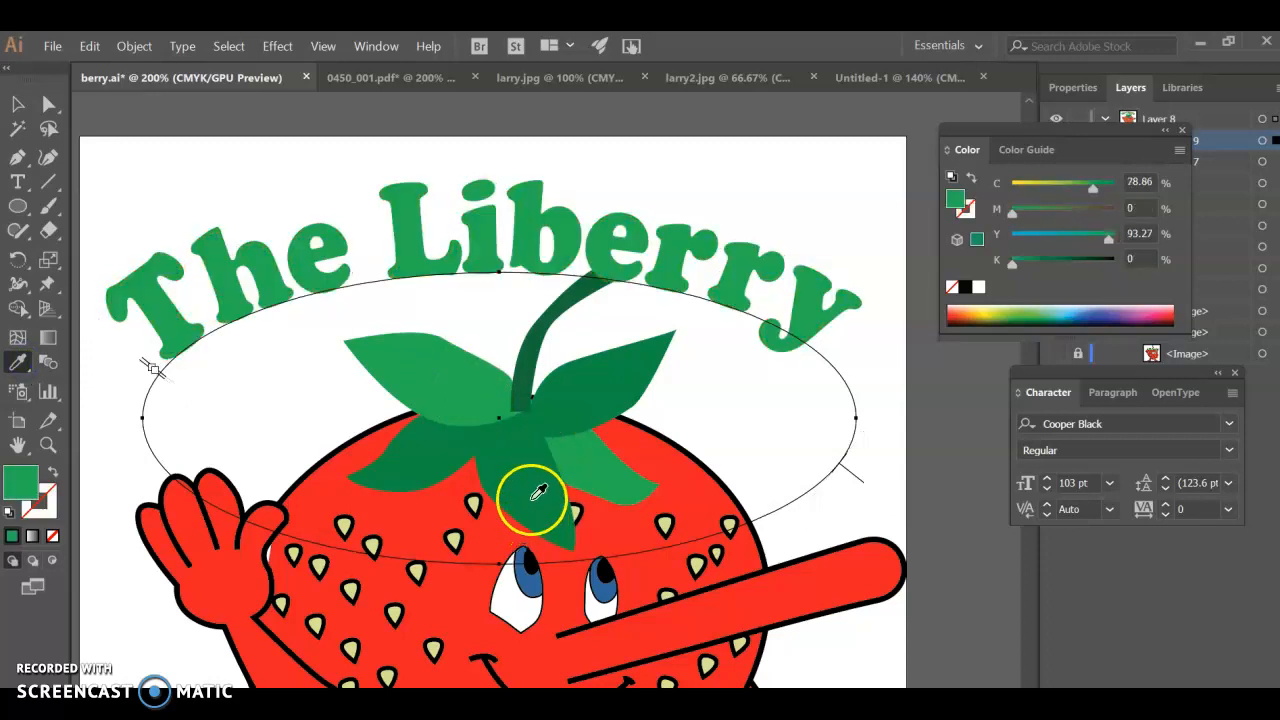
# Step: Sample the blue of the eye for the title, then give it a seed's pale yellow fill and black outline
pyautogui.click(526, 580)
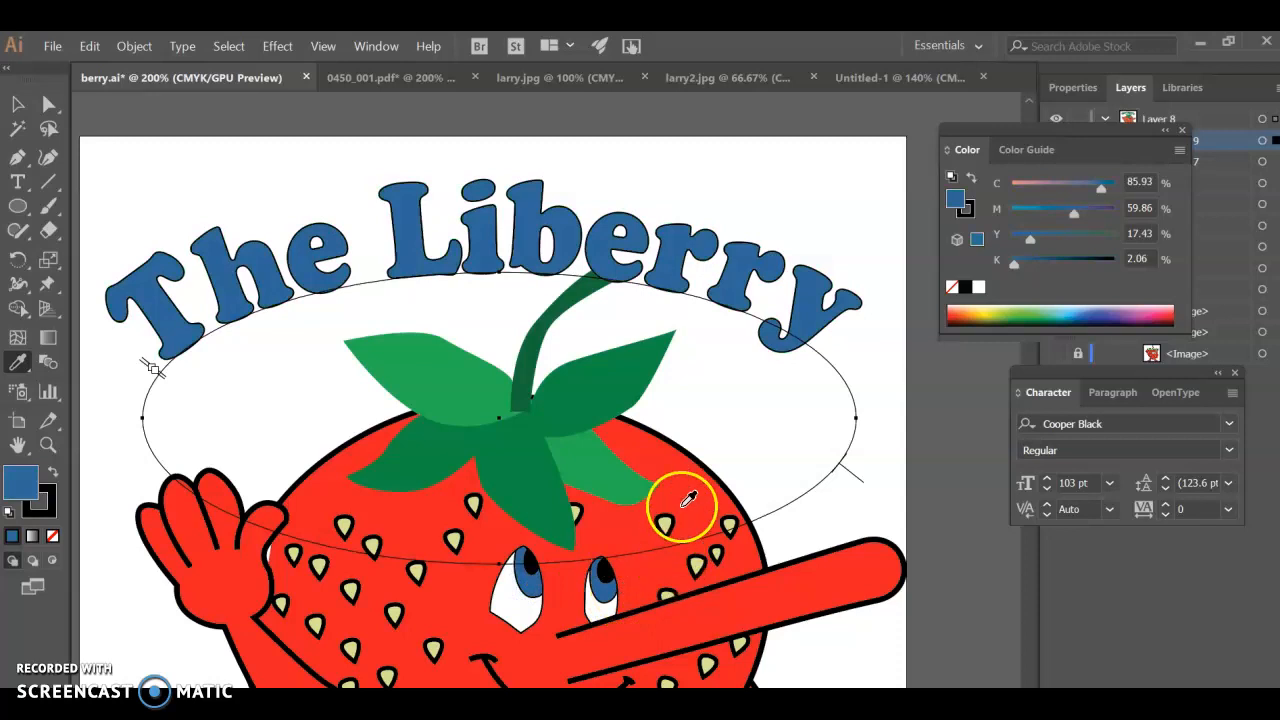
pyautogui.click(666, 518)
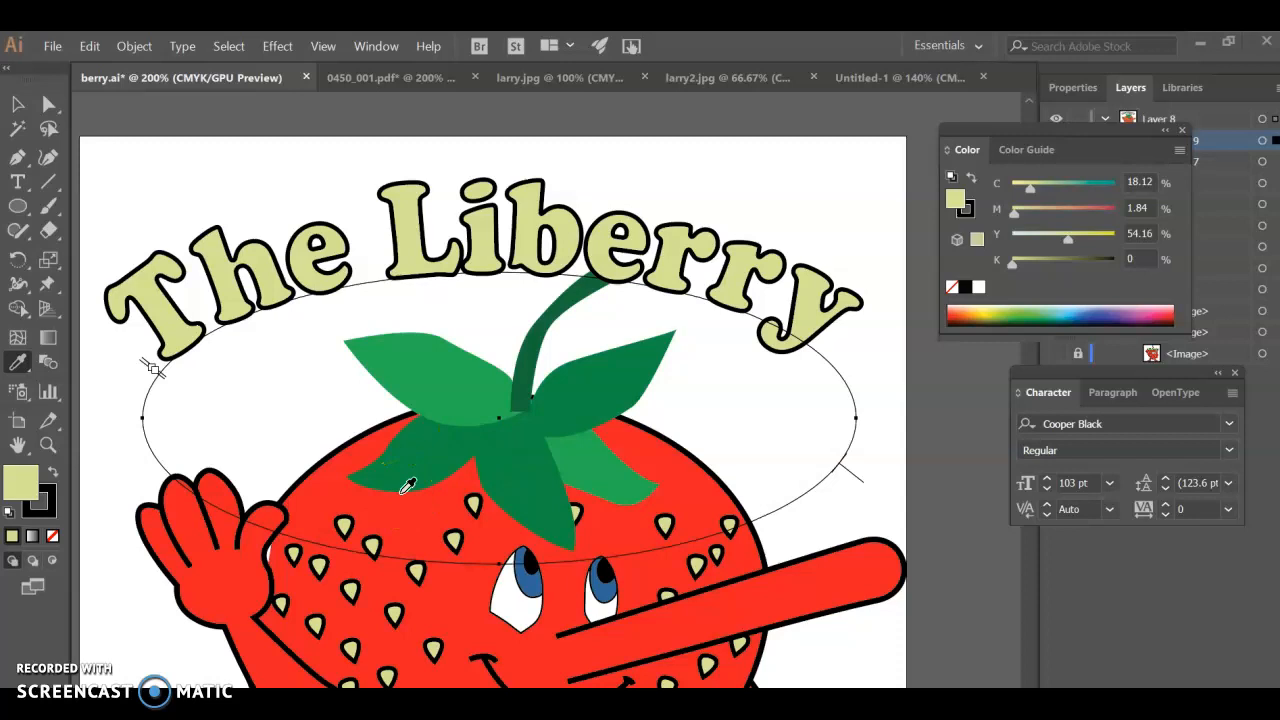
pyautogui.scroll(-3, 580, 310)
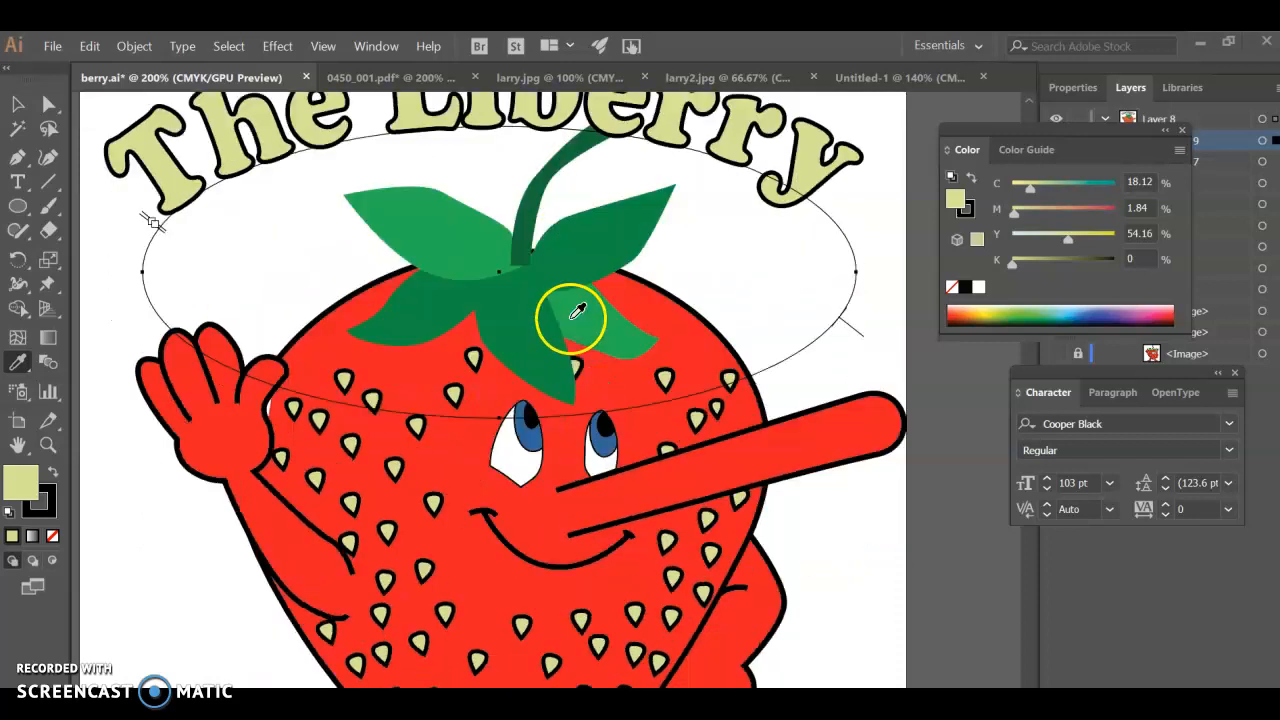
# Step: Move the Color settings clear of the layer list, show the strawberry reference image, and hide Layer 8
pyautogui.keyDown('alt'); pyautogui.scroll(-1, 571, 294); pyautogui.keyUp('alt')
pyautogui.scroll(-2, 551, 294)
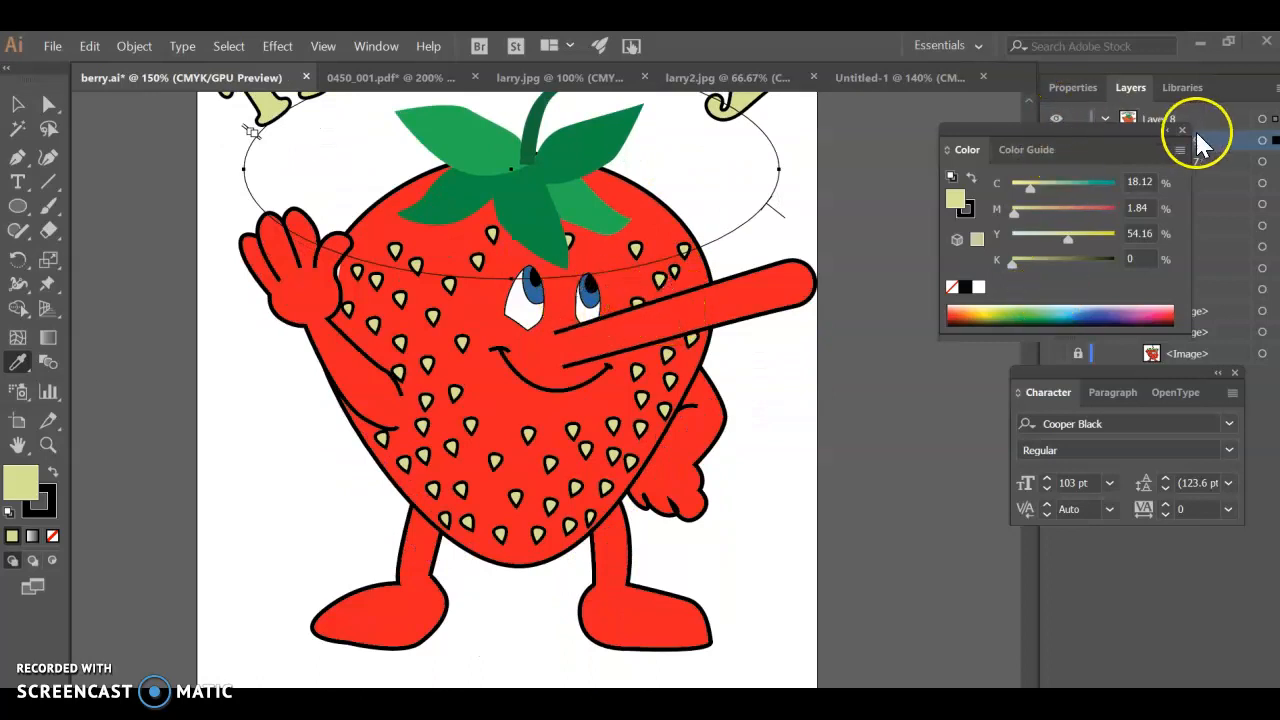
pyautogui.moveTo(1095, 133); pyautogui.dragTo(1084, 525)
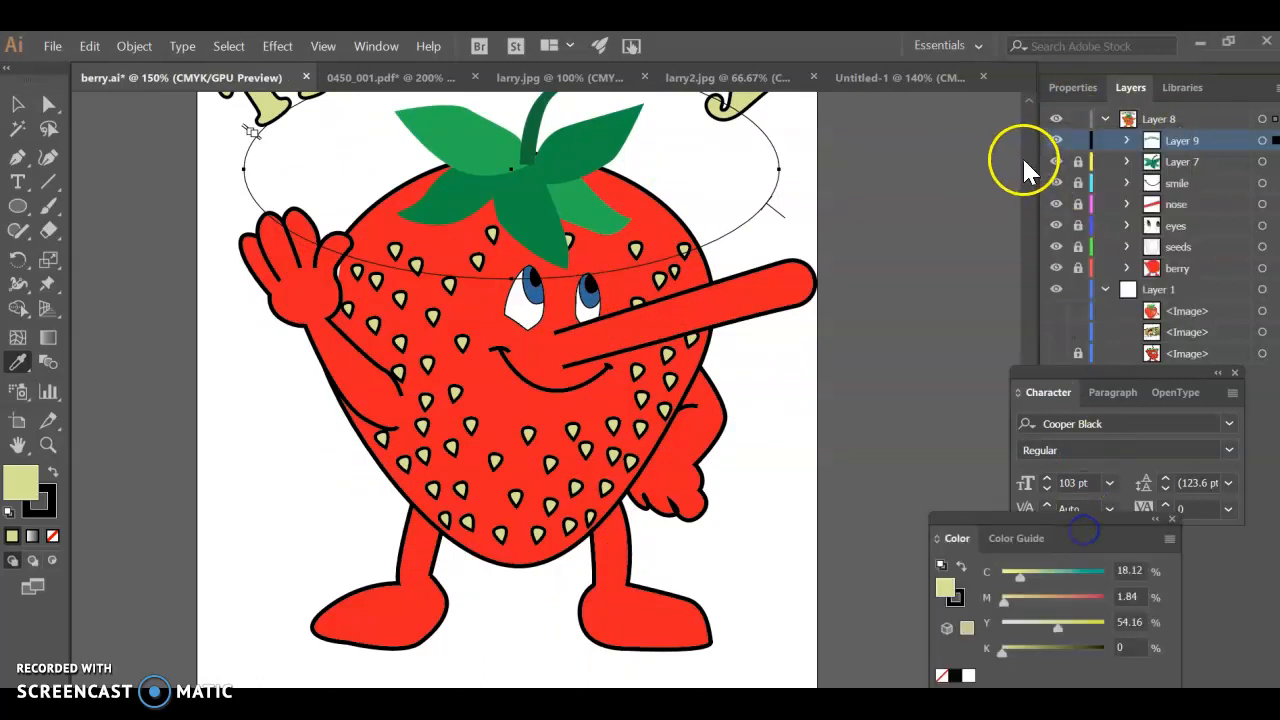
pyautogui.click(1055, 311)
pyautogui.click(1056, 119)
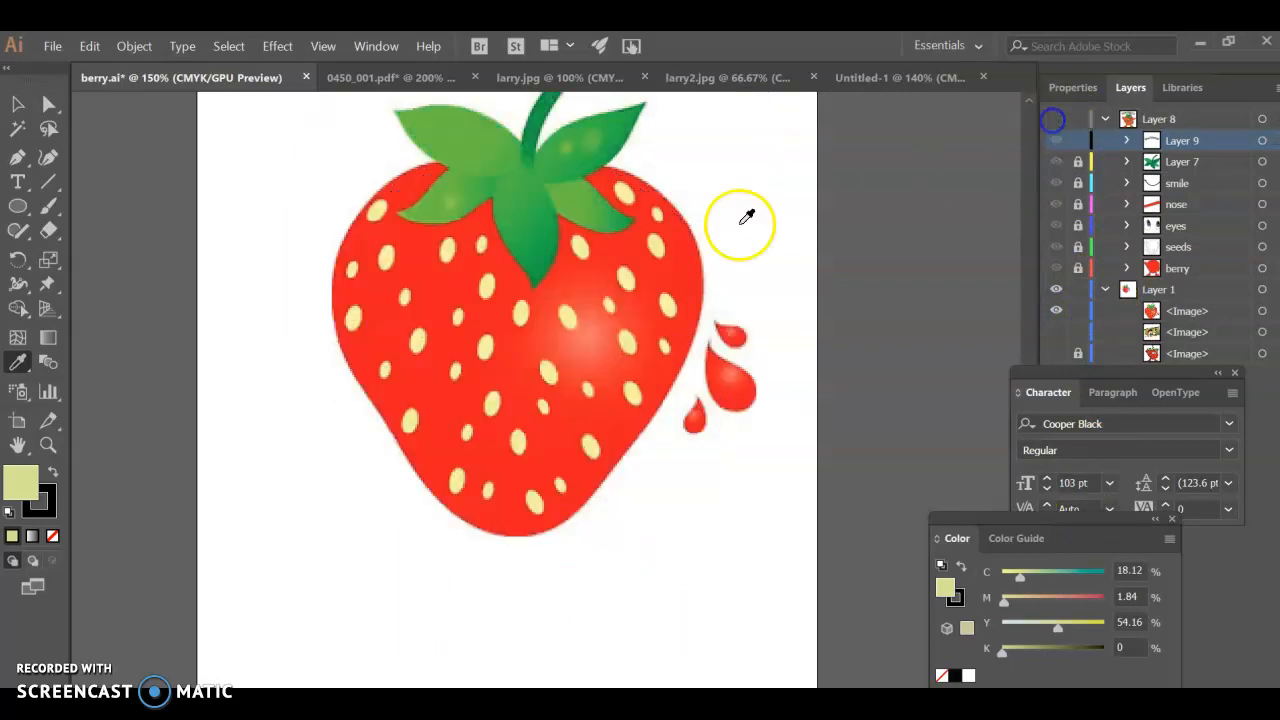
# Step: Examine the pixels of the strawberry reference image's seeds up close, and switch to the Untitled-1 document
pyautogui.scroll(5, 588, 308)
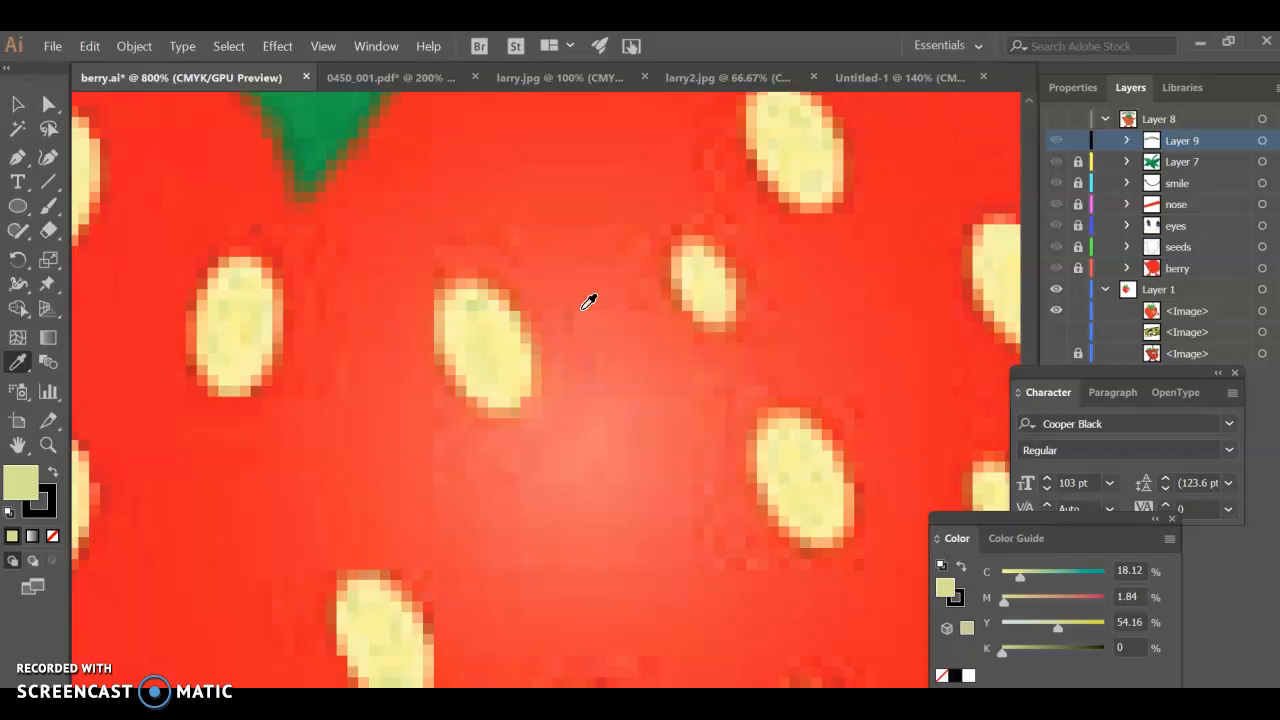
pyautogui.scroll(-2, 563, 315)
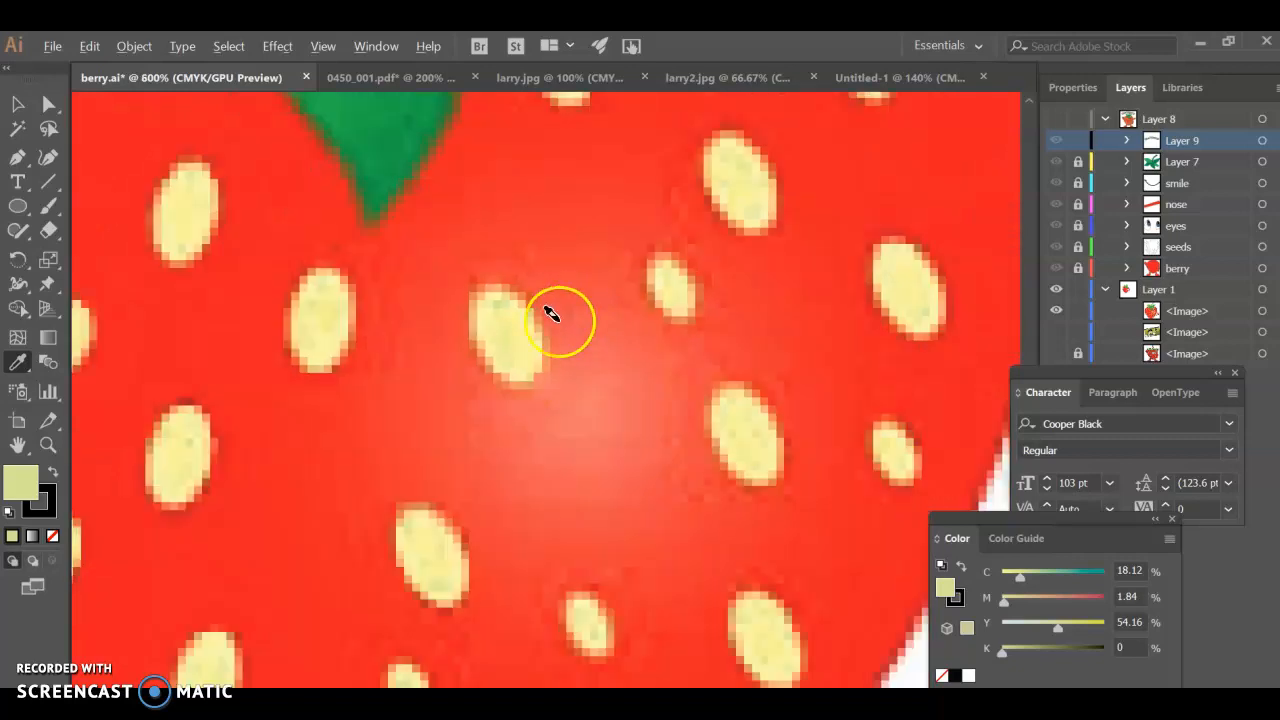
pyautogui.scroll(-3, 575, 276)
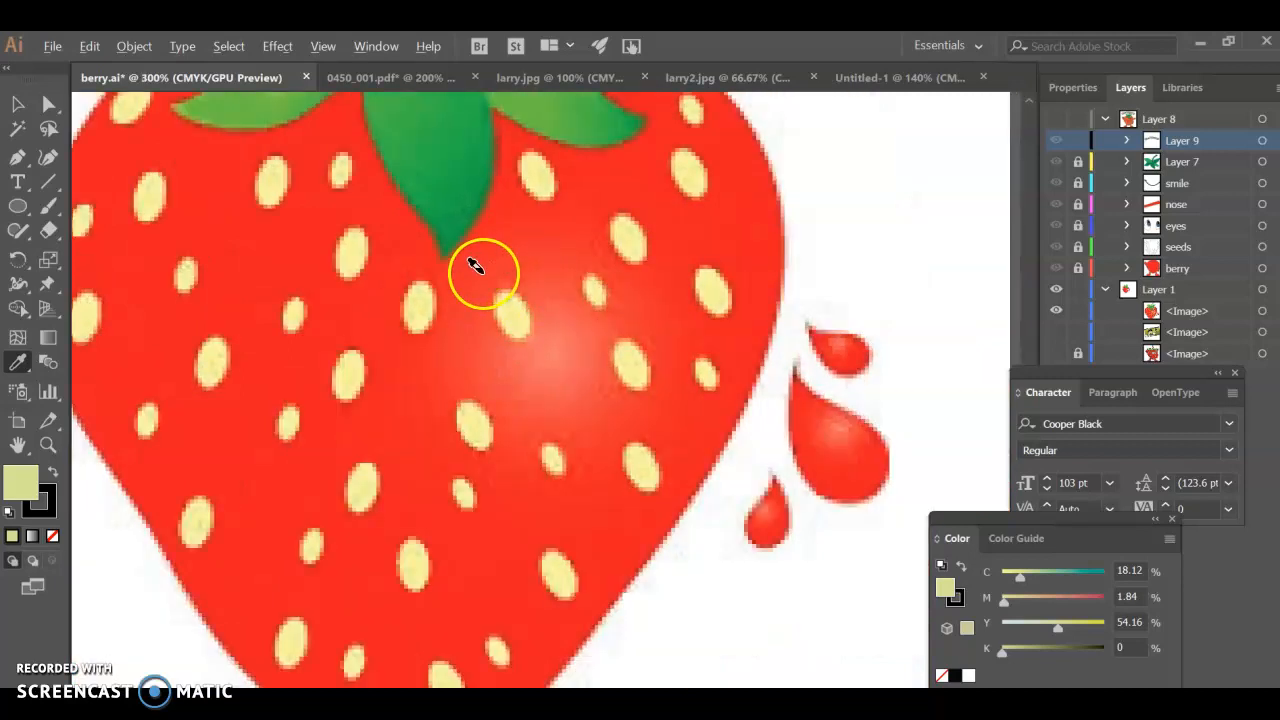
pyautogui.click(886, 75)
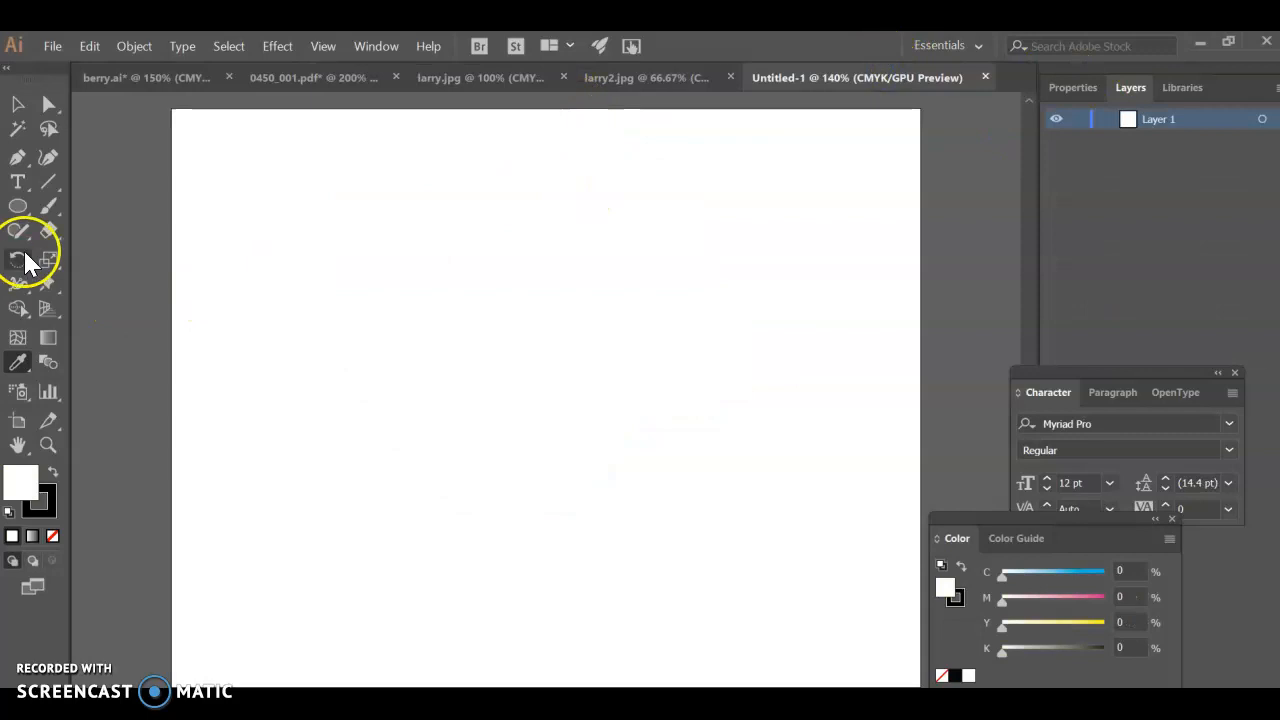
# Step: Draw a five-pointed star in the upper-left part of the blank artboard with the Star Tool
pyautogui.click(11, 207)
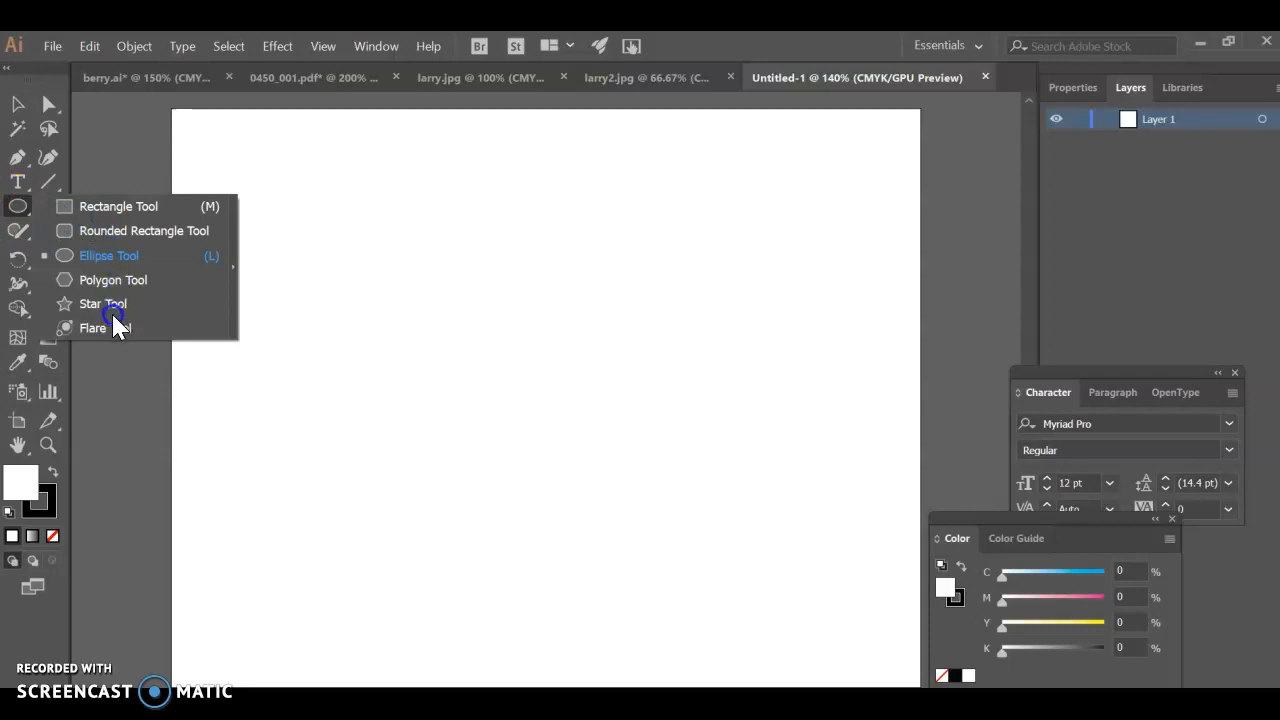
pyautogui.click(113, 303)
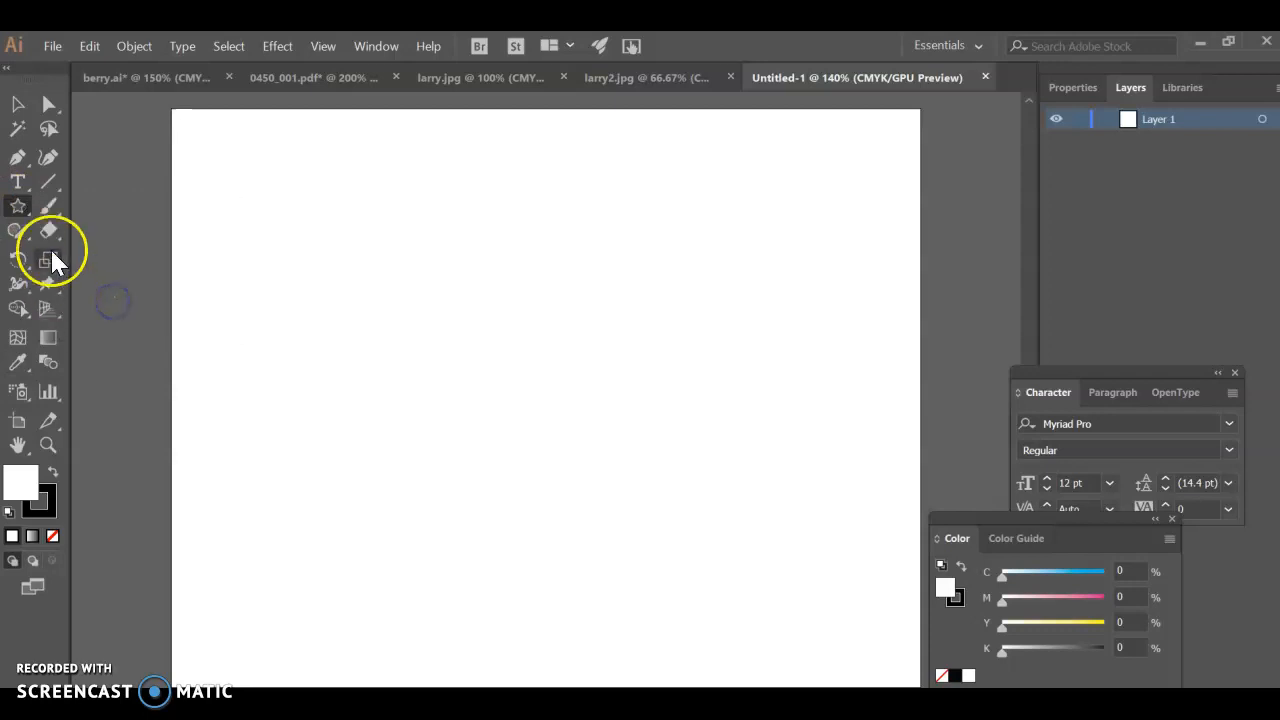
pyautogui.moveTo(376, 283); pyautogui.dragTo(503, 331)
# Step: Draw a large lens flare beside the star and two smaller flares around it with the Flare Tool
pyautogui.moveTo(12, 220); pyautogui.dragTo(104, 328)
pyautogui.moveTo(785, 380); pyautogui.dragTo(847, 421)
pyautogui.click(667, 366)
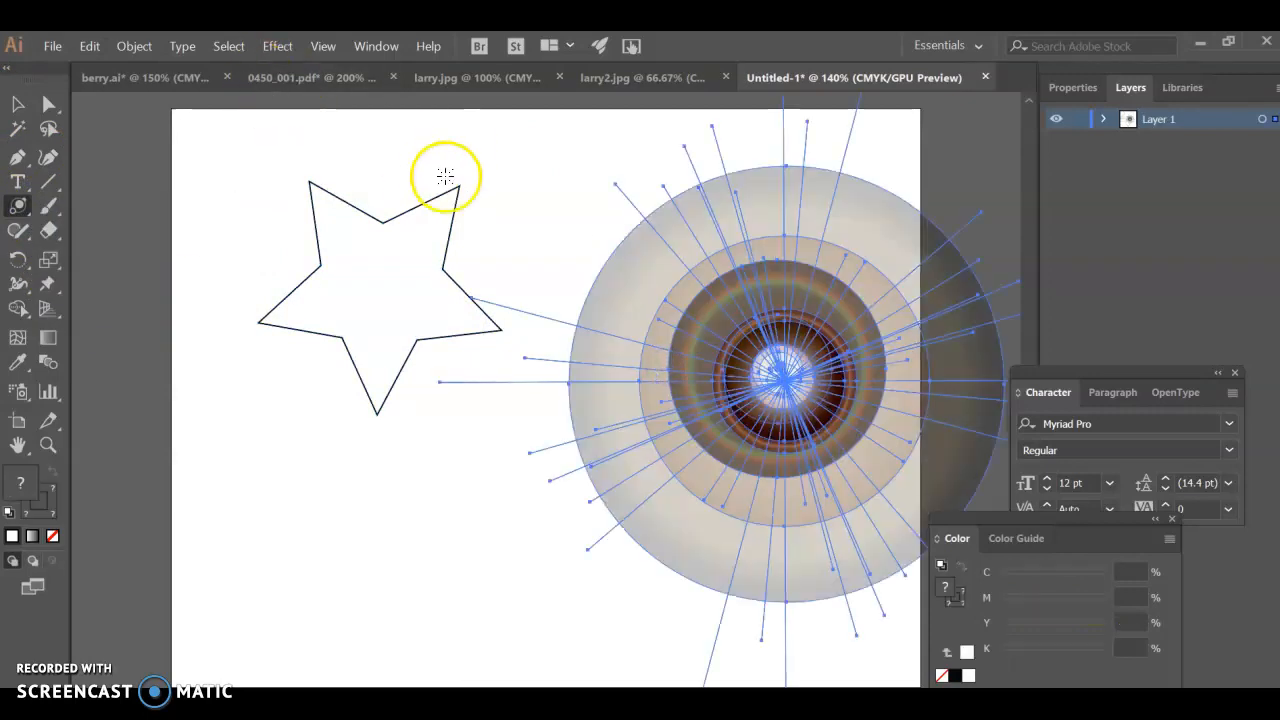
pyautogui.moveTo(566, 267); pyautogui.dragTo(575, 290)
pyautogui.click(428, 467)
# Step: Delete the star and all the flares from the artboard
pyautogui.click(17, 104)
pyautogui.click(334, 240)
pyautogui.click(838, 145)
pyautogui.press('\\')
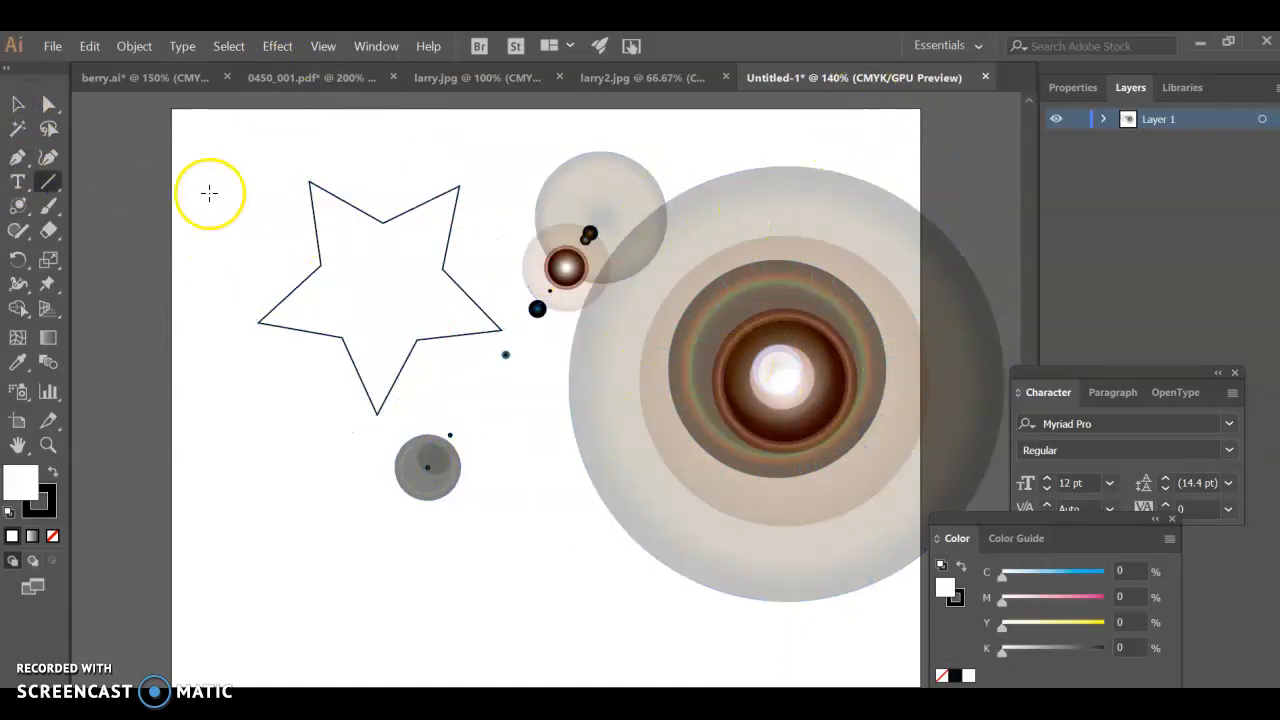
pyautogui.scroll(-5, 269, 237)
pyautogui.scroll(2, 305, 253)
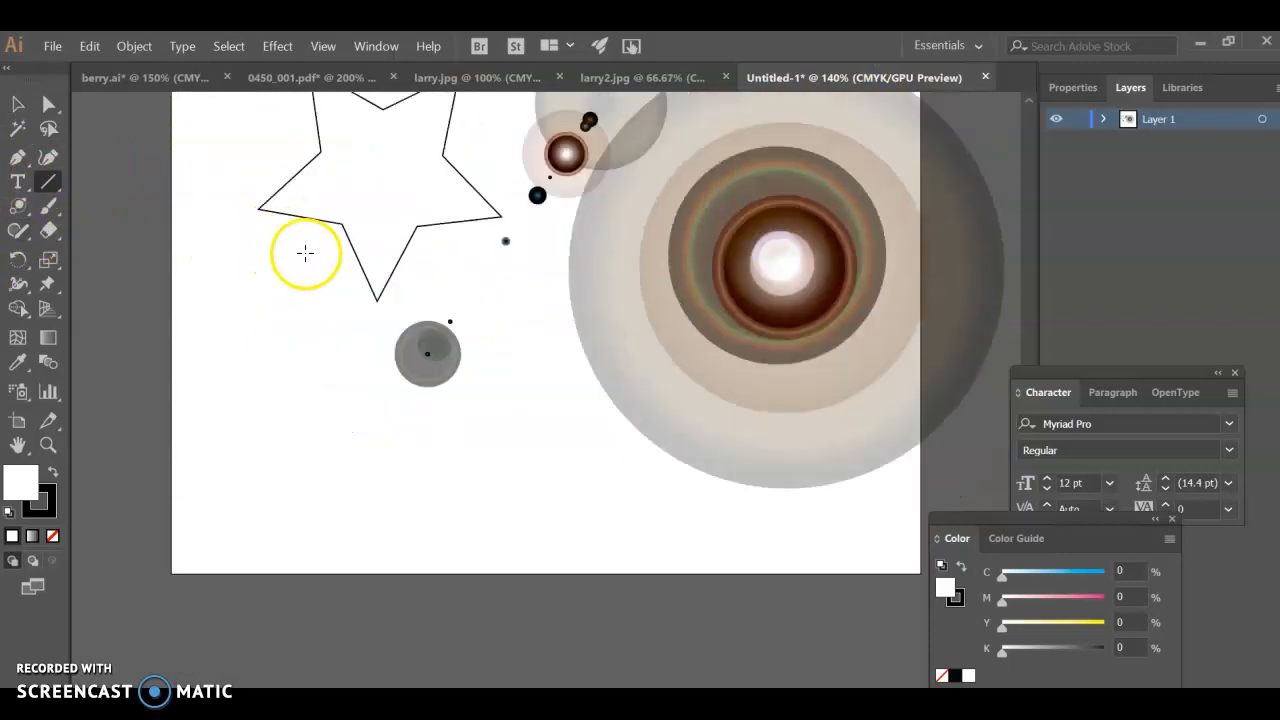
pyautogui.hotkey('ctrl', 'a')
pyautogui.press('Delete')
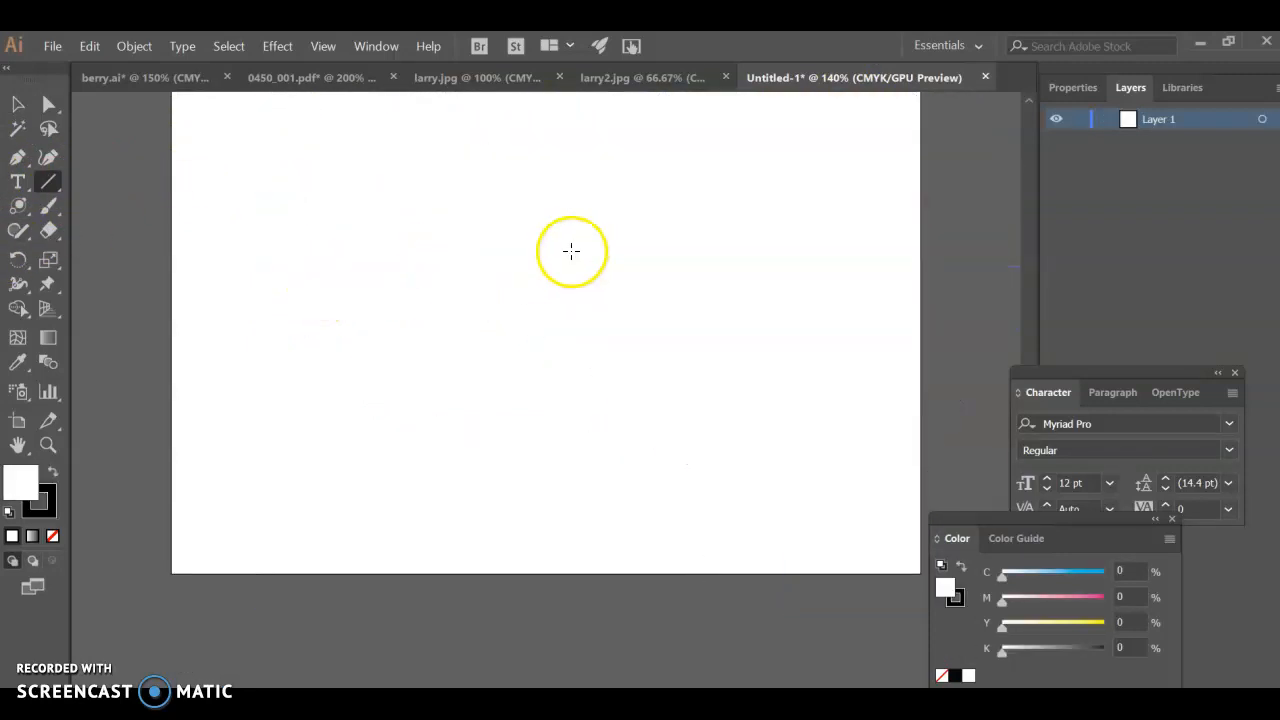
pyautogui.scroll(2, 610, 268)
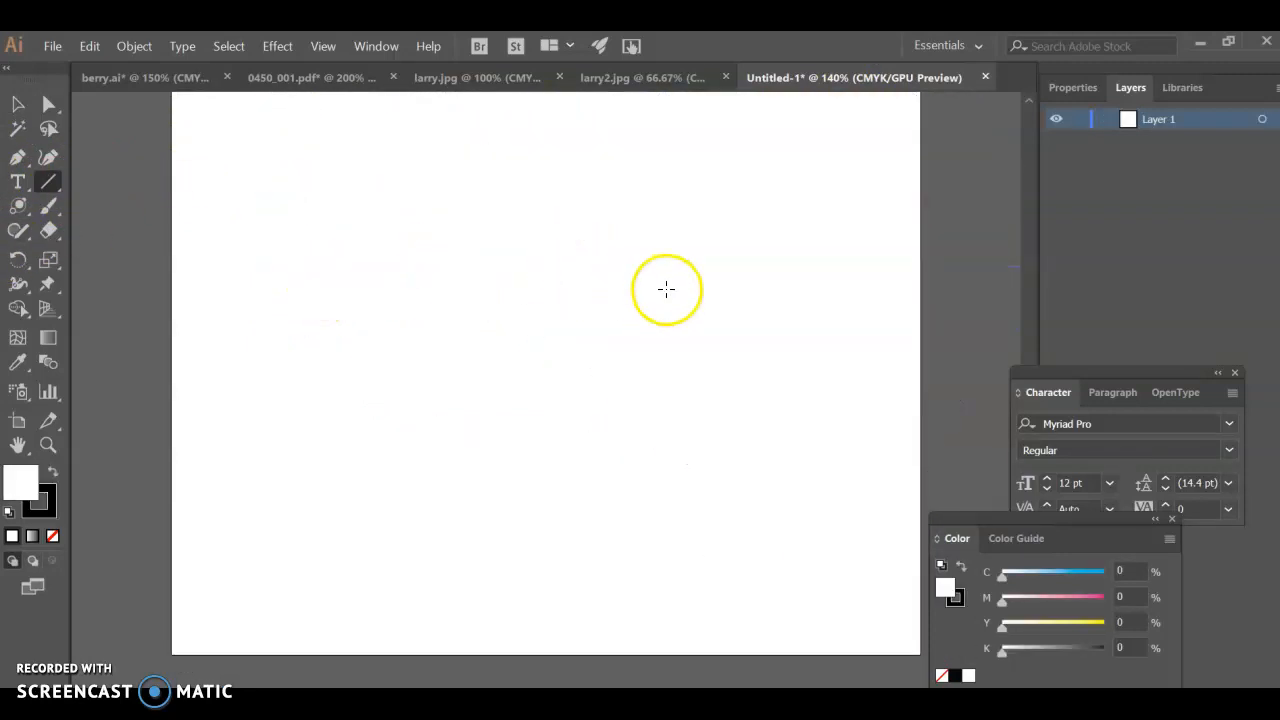
# Step: Draw a wide ellipse across the lower middle of the artboard with the Ellipse Tool
pyautogui.click(16, 204)
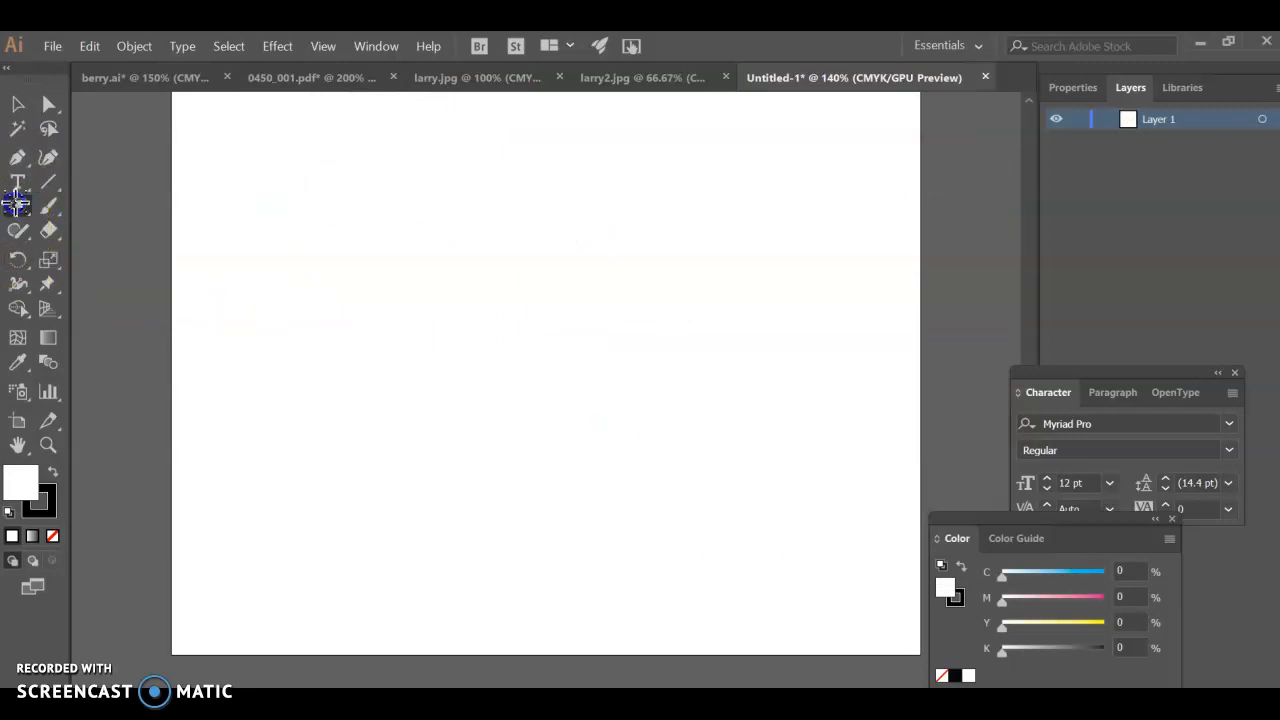
pyautogui.moveTo(16, 204); pyautogui.dragTo(141, 213)
pyautogui.moveTo(113, 262); pyautogui.dragTo(113, 256)
pyautogui.moveTo(373, 263); pyautogui.dragTo(758, 594)
# Step: Add the text "Hello" along the ellipse's upper-left edge with the Type on a Path Tool
pyautogui.moveTo(18, 181); pyautogui.dragTo(152, 231)
pyautogui.click(386, 363)
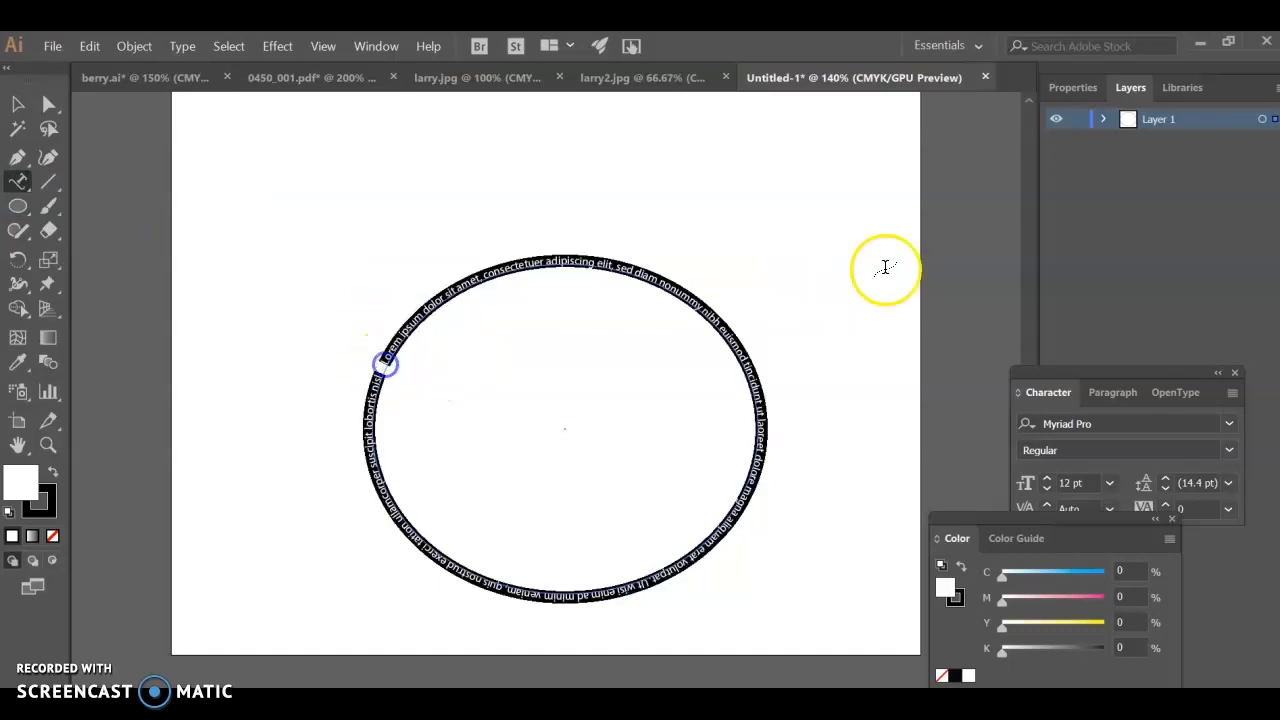
pyautogui.write('Hel')
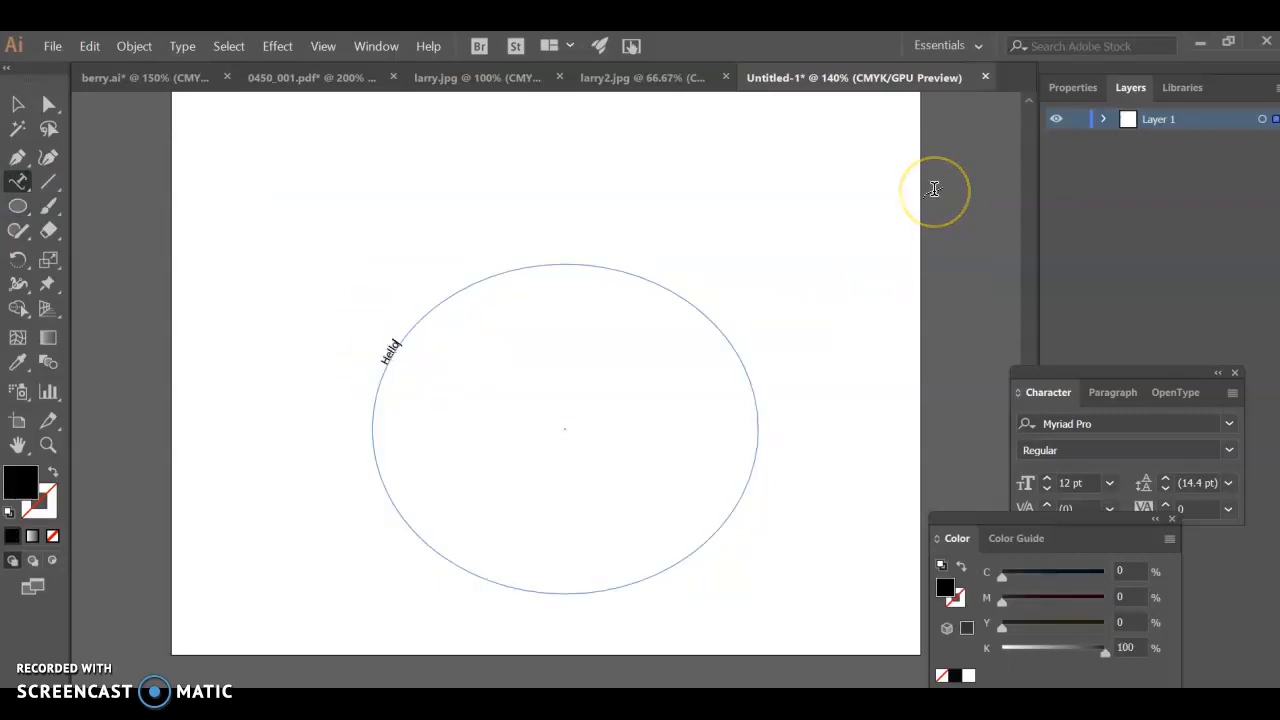
pyautogui.write('lo')
# Step: Set the "Hello" path text's font size to 72 pt and finish editing with the Selection Tool
pyautogui.hotkey('ctrl', 'a')
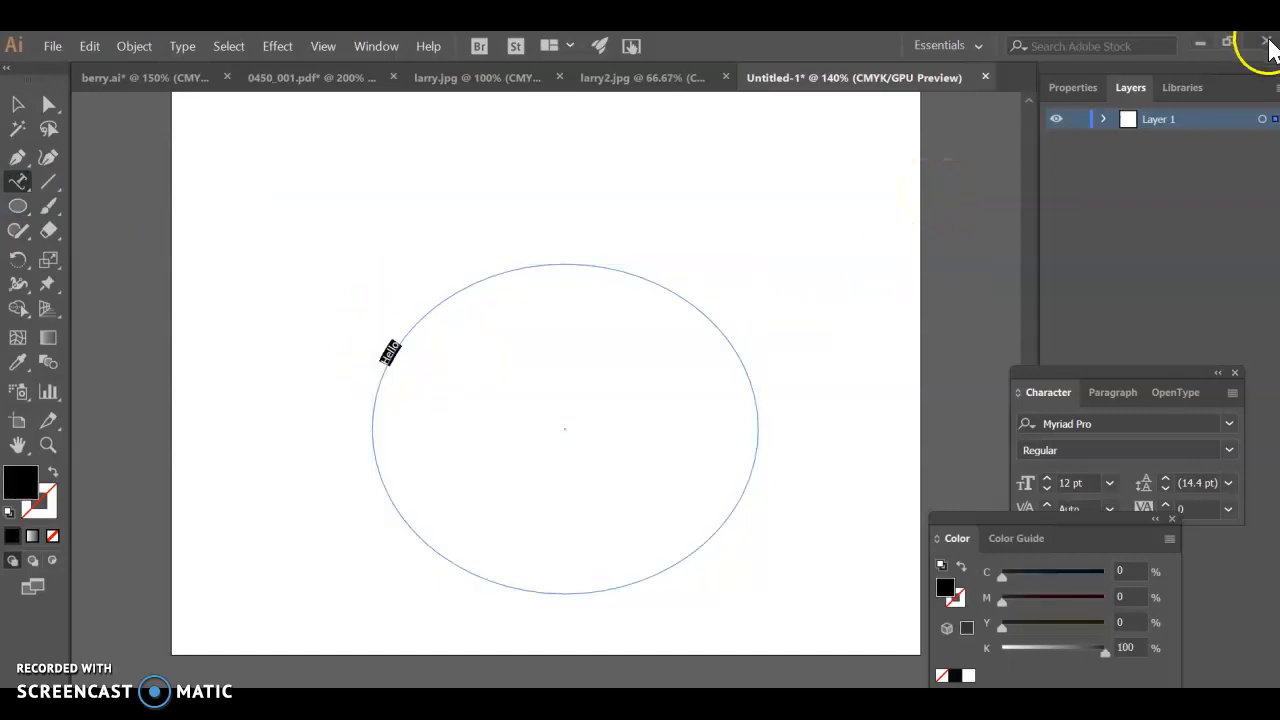
pyautogui.moveTo(1090, 372); pyautogui.dragTo(716, 80)
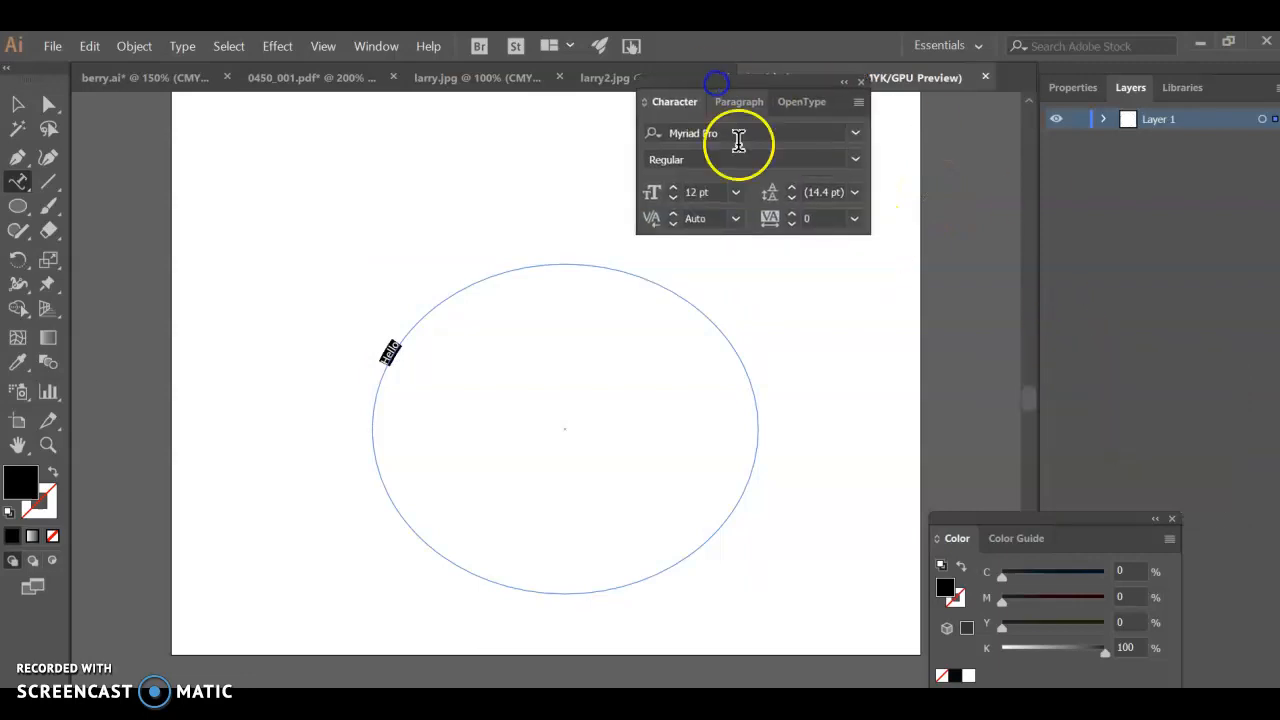
pyautogui.click(740, 192)
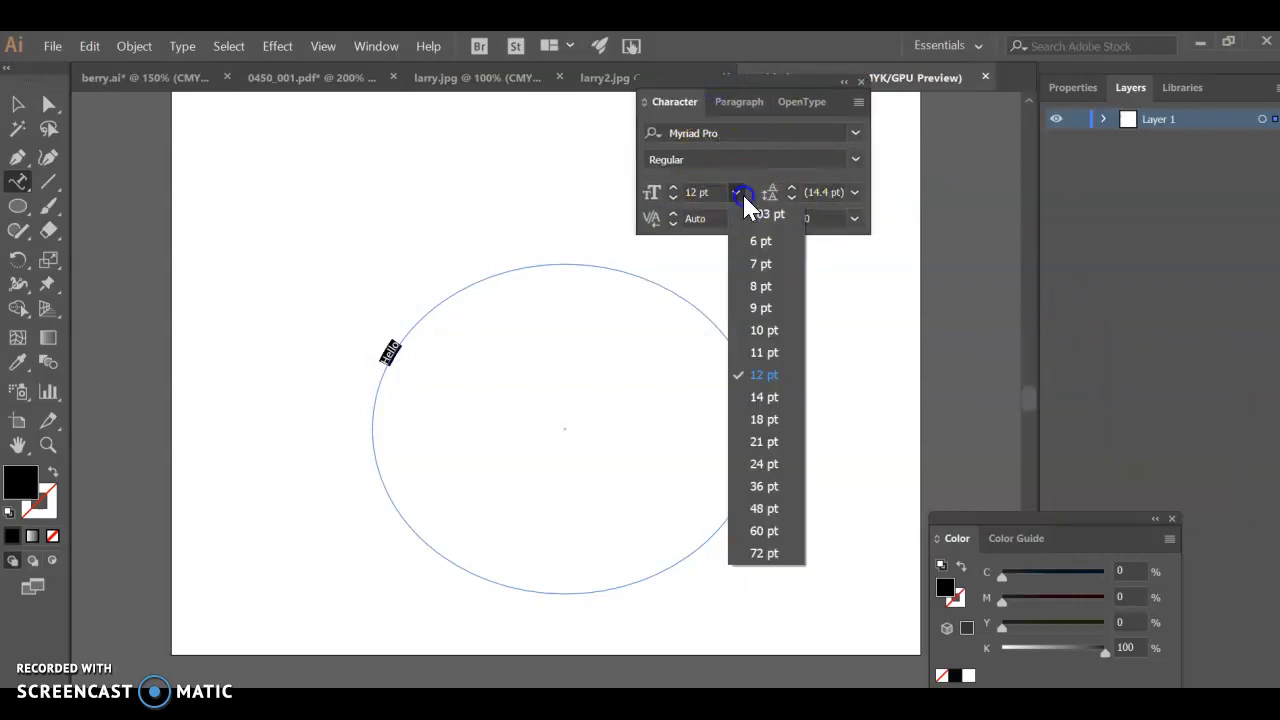
pyautogui.click(766, 548)
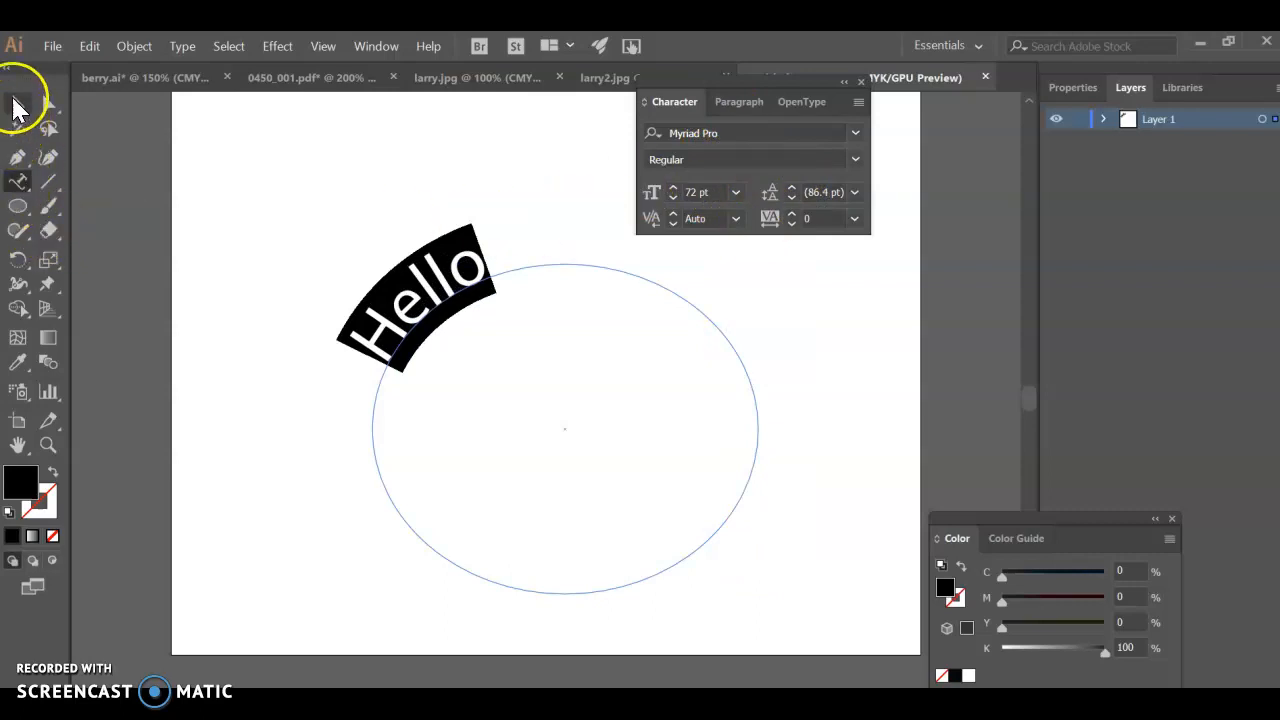
pyautogui.click(17, 105)
pyautogui.click(257, 380)
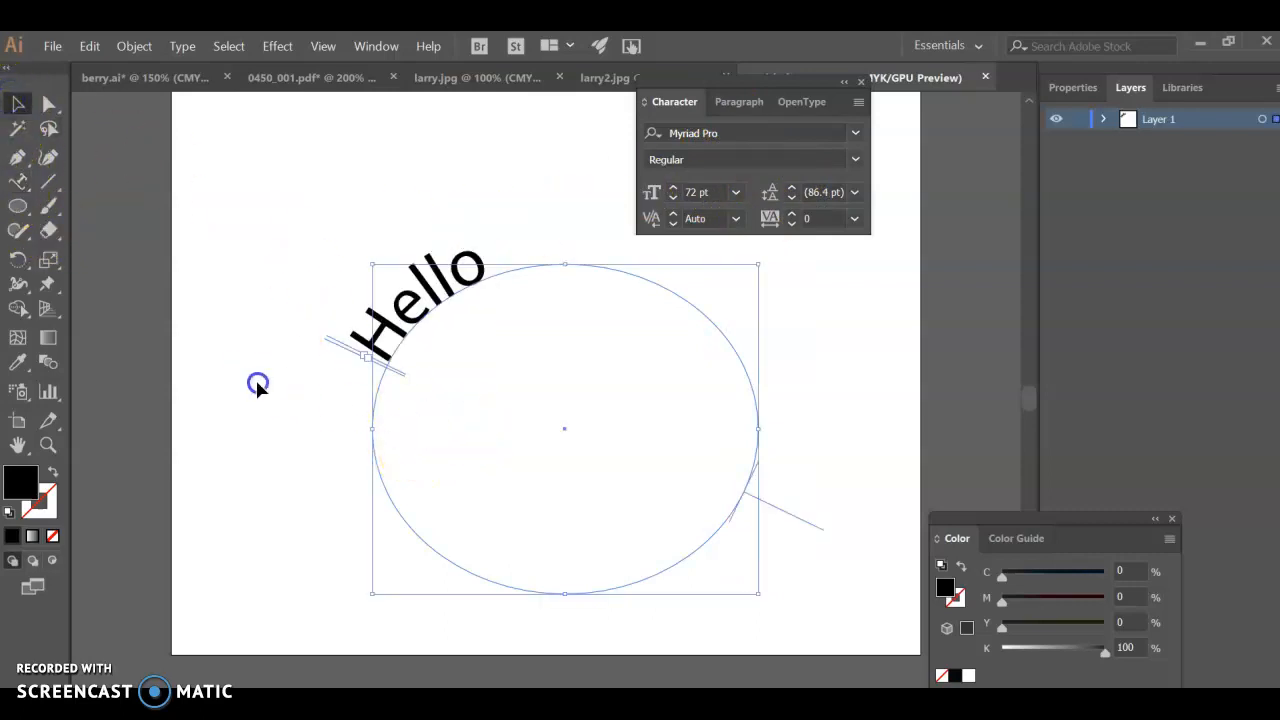